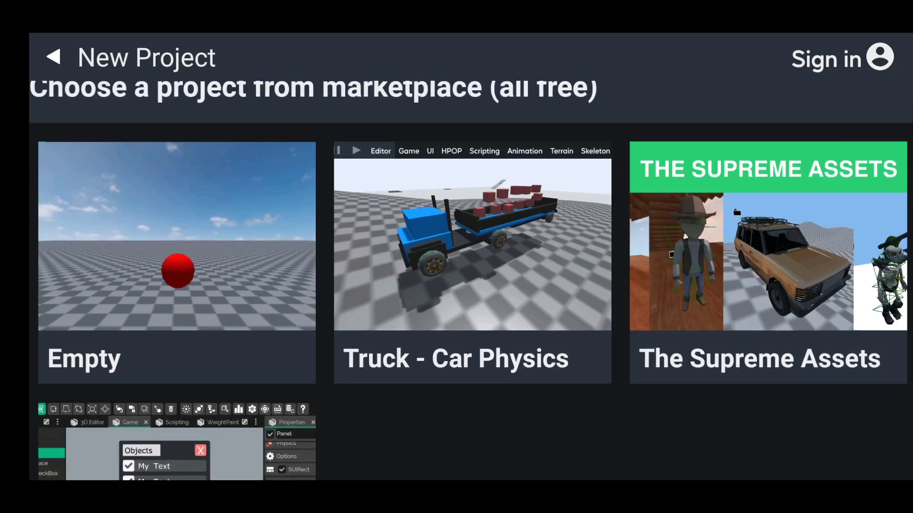
# - Browse the templates, select Truck - Car Physics, then dismiss the naming dialog
pyautogui.scroll(-1, 471, 256)
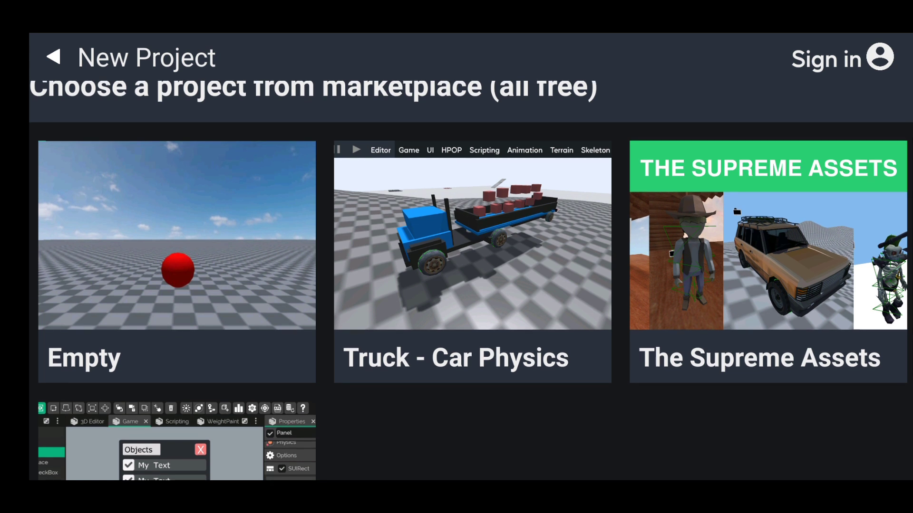
pyautogui.scroll(-5, 471, 280)
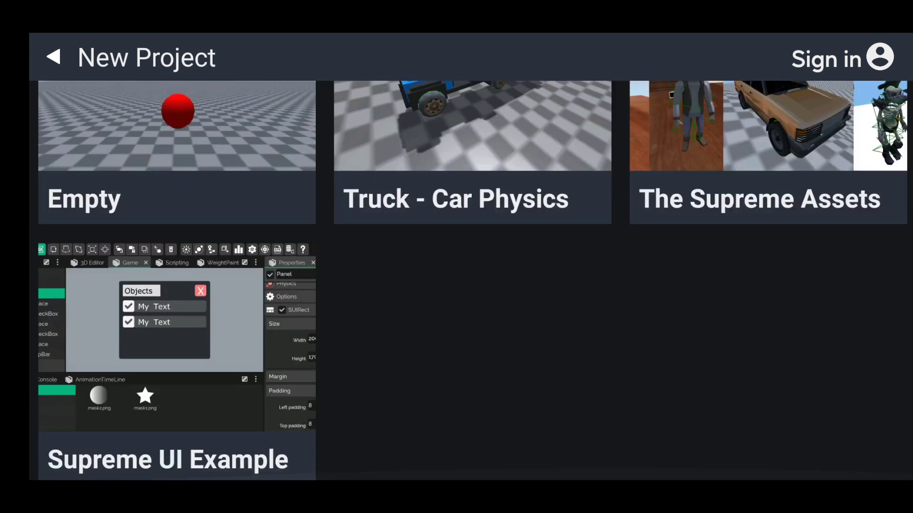
pyautogui.scroll(5, 471, 281)
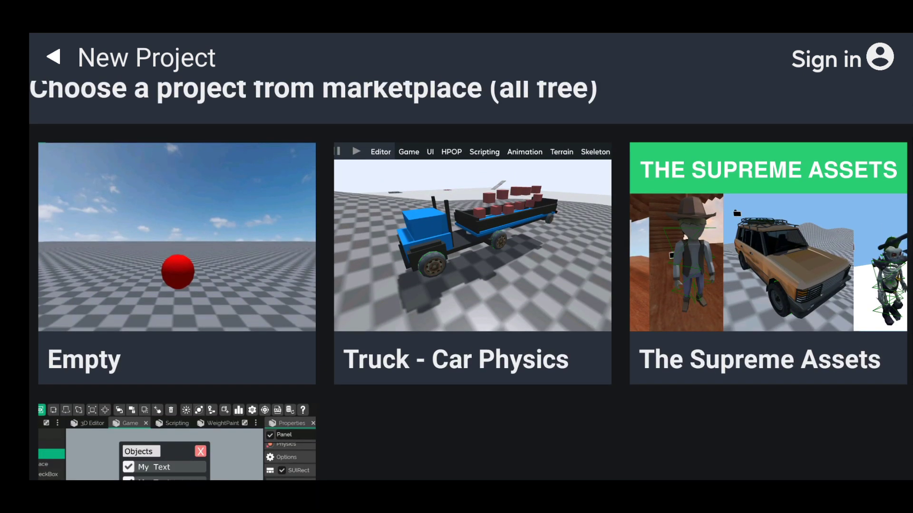
pyautogui.scroll(-1, 470, 281)
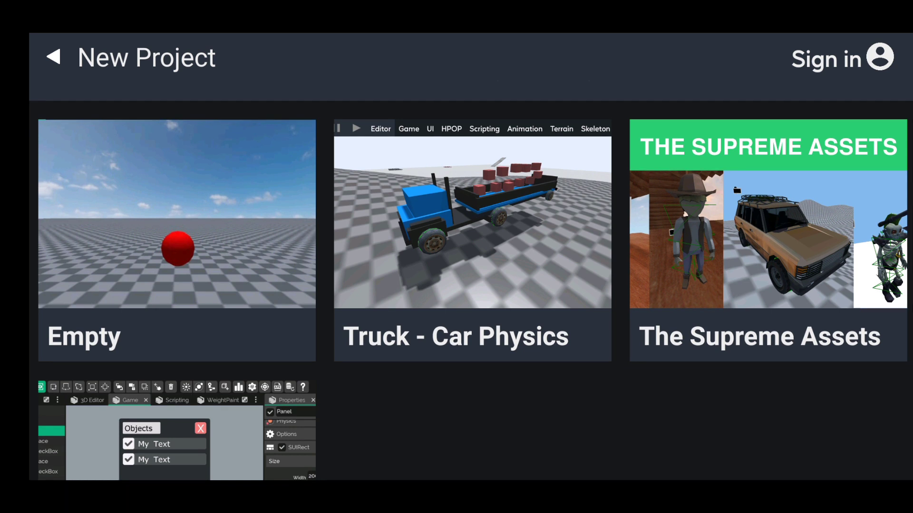
pyautogui.scroll(-5, 470, 281)
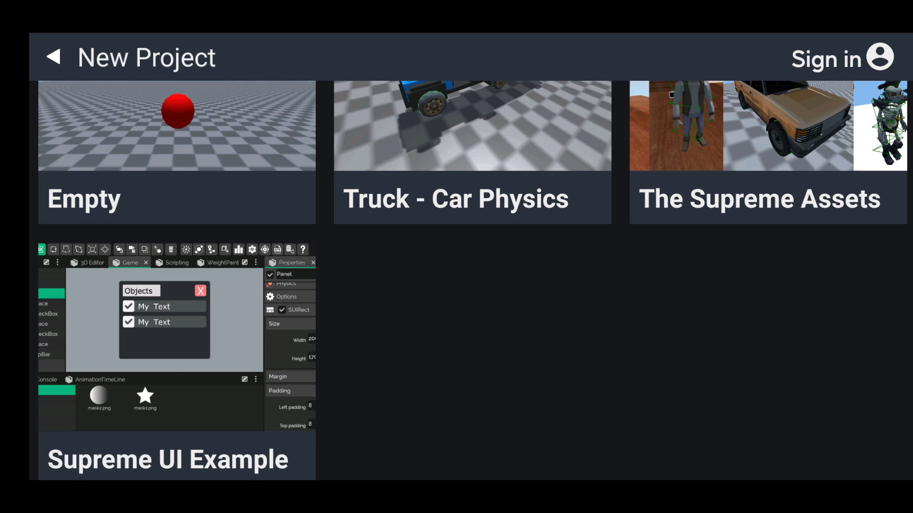
pyautogui.scroll(4, 472, 280)
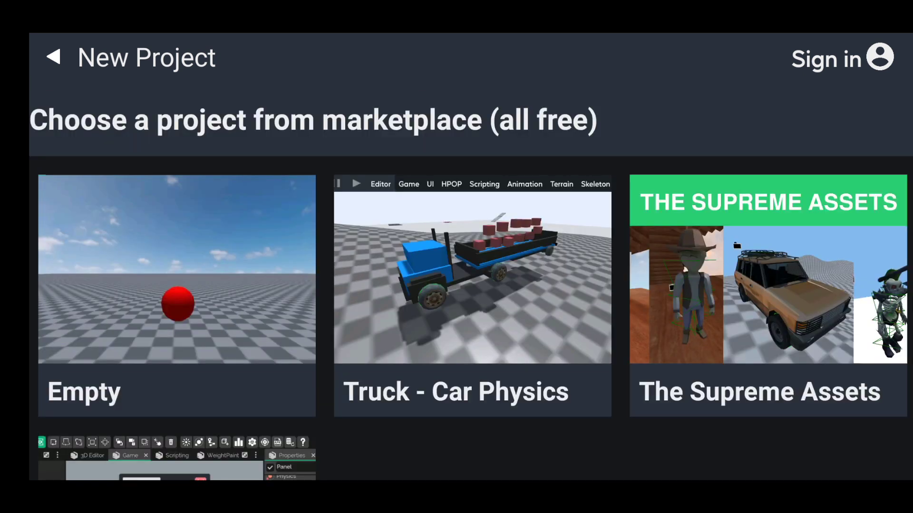
pyautogui.click(176, 269)
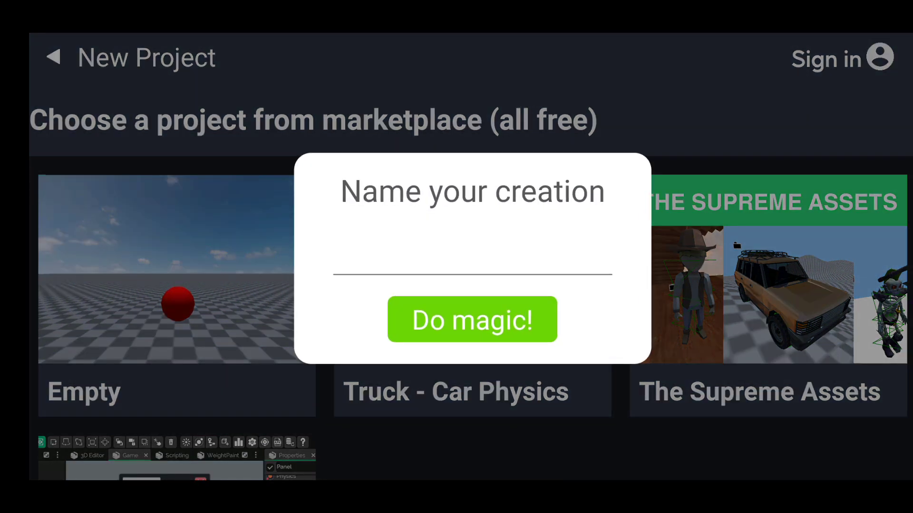
pyautogui.press('Escape')
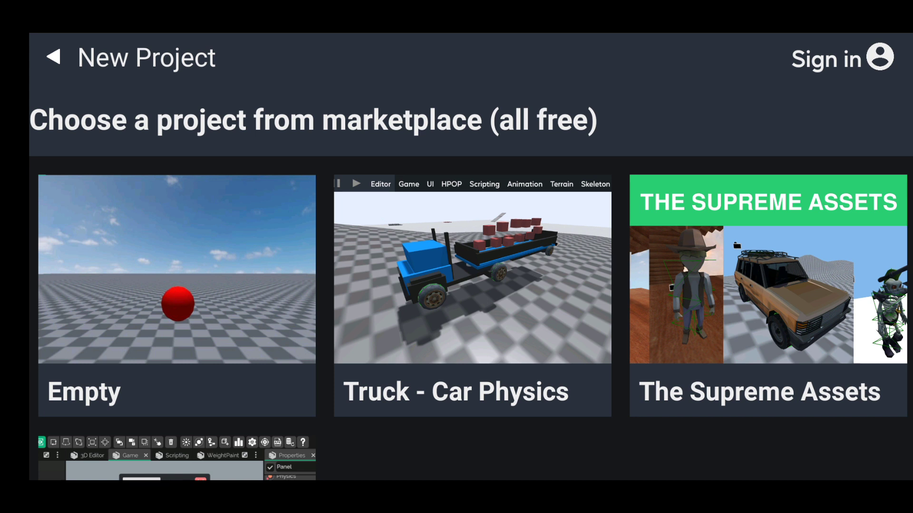
# - Reselect Truck - Car Physics, enter a racing-game title starting with 'SU' and create the project
pyautogui.click(177, 269)
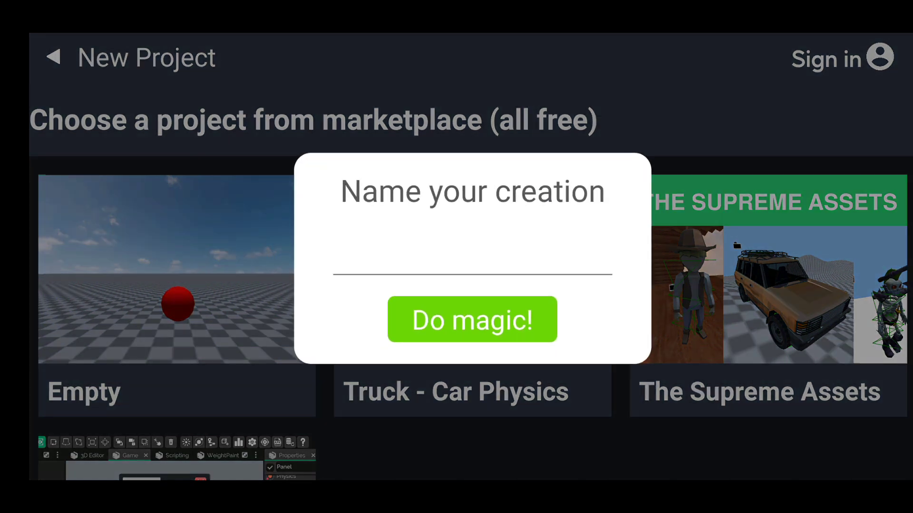
pyautogui.click(472, 261)
pyautogui.click(294, 463)
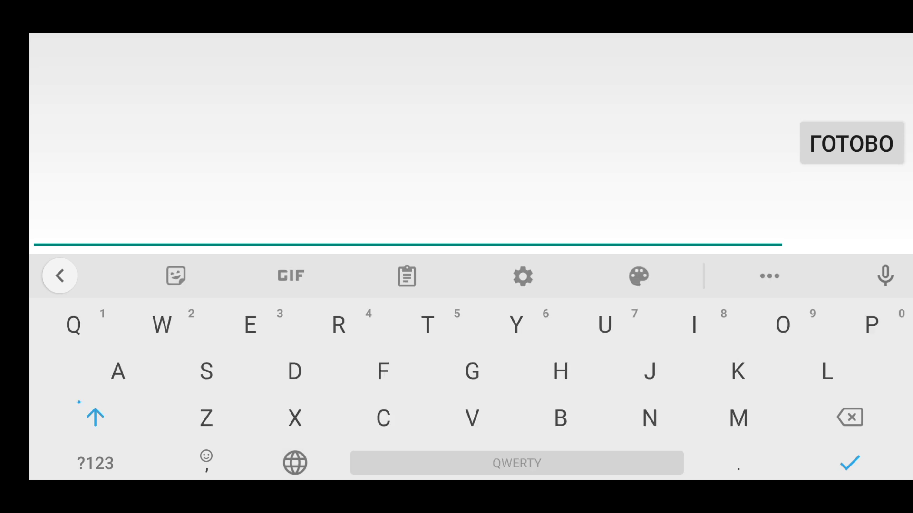
pyautogui.write('SU')
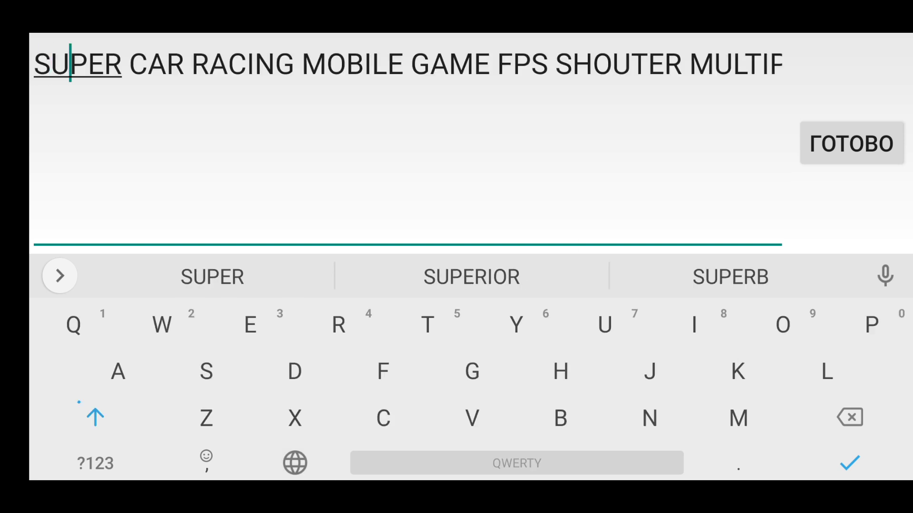
pyautogui.click(52, 64)
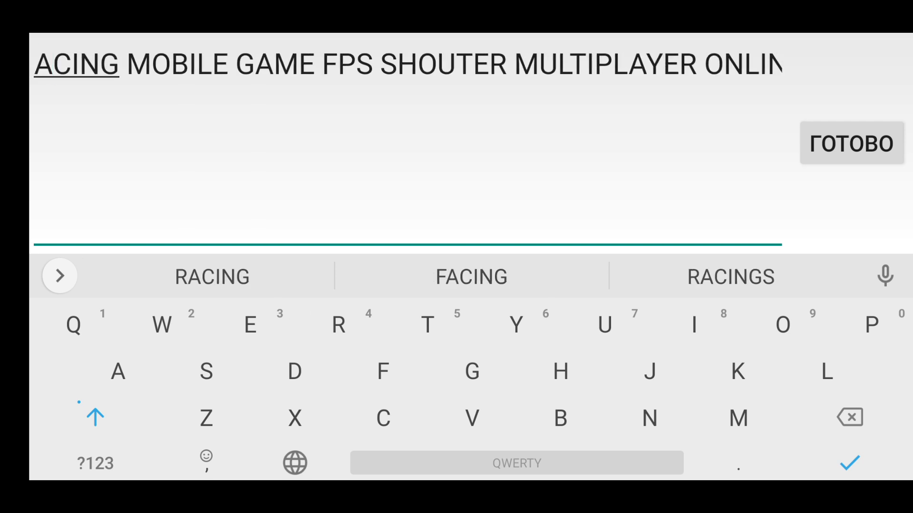
pyautogui.click(851, 143)
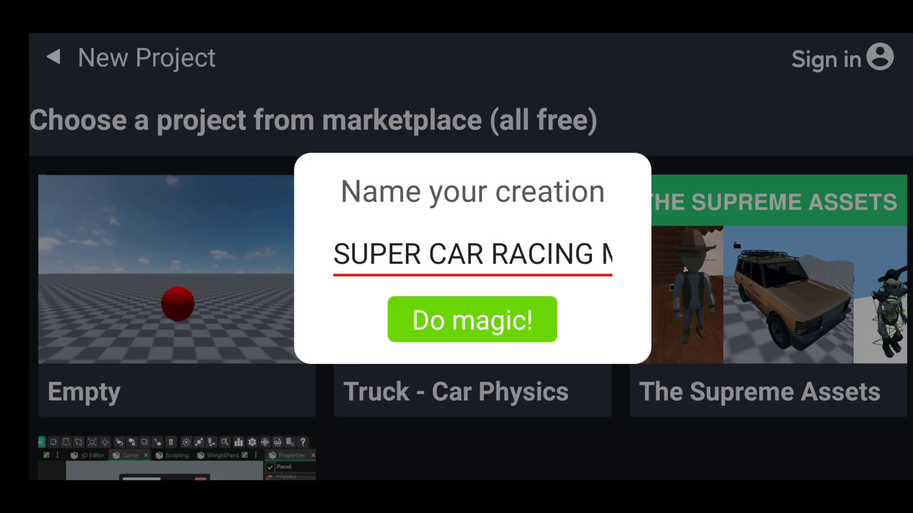
pyautogui.click(472, 319)
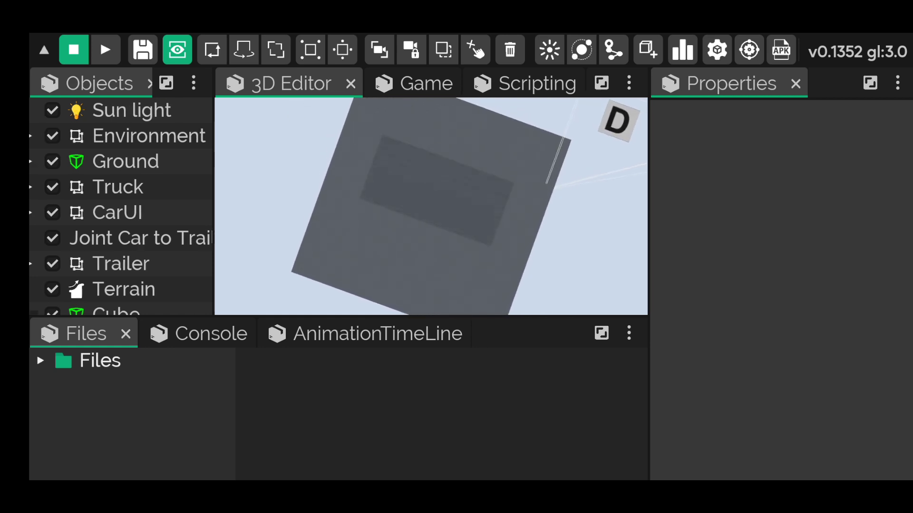
# - Select a Cube in the Objects list, then run the truck scene in the Game tab
pyautogui.scroll(-5, 121, 209)
pyautogui.scroll(-3, 122, 209)
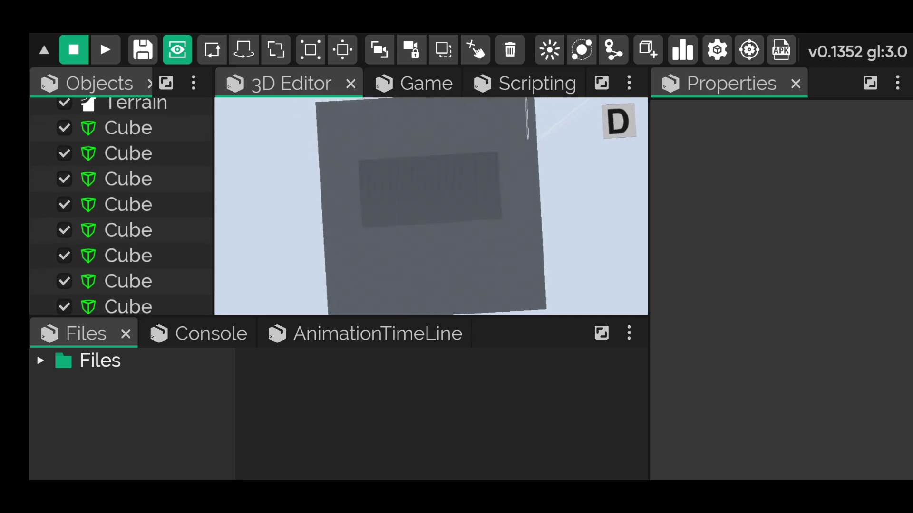
pyautogui.click(129, 230)
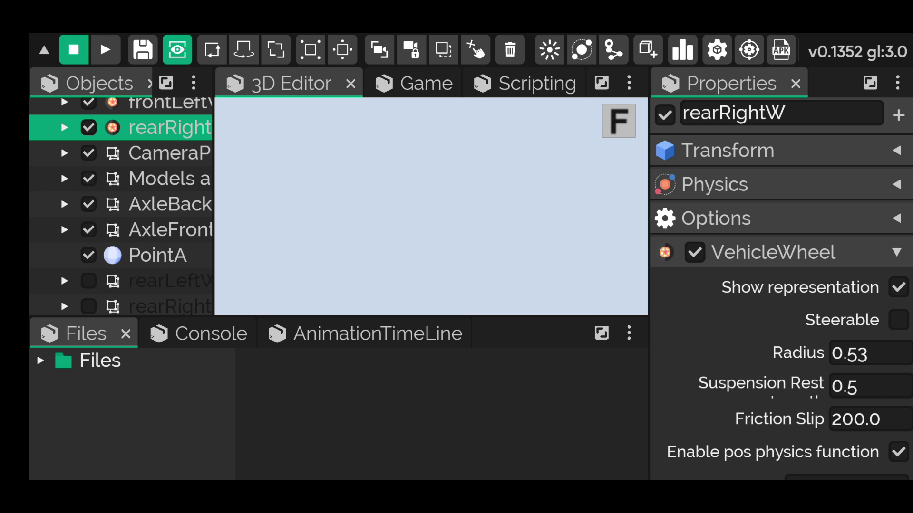
pyautogui.click(404, 84)
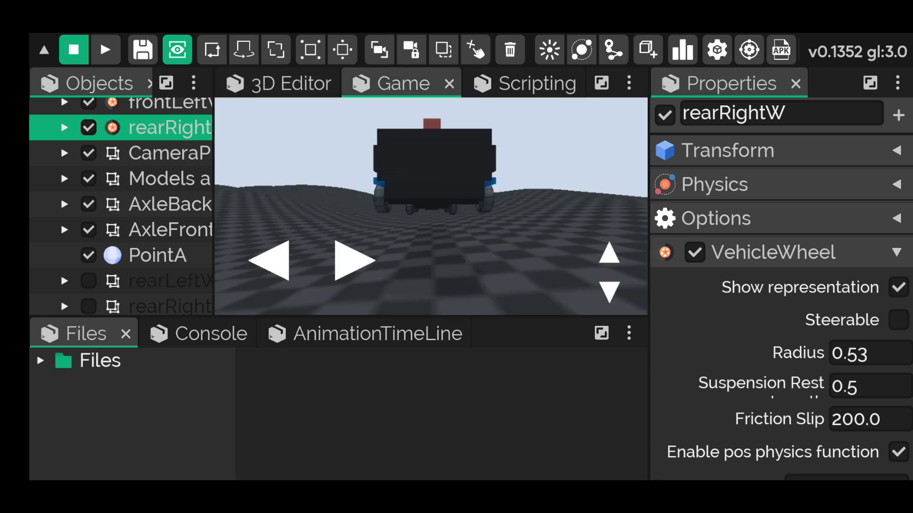
pyautogui.click(105, 49)
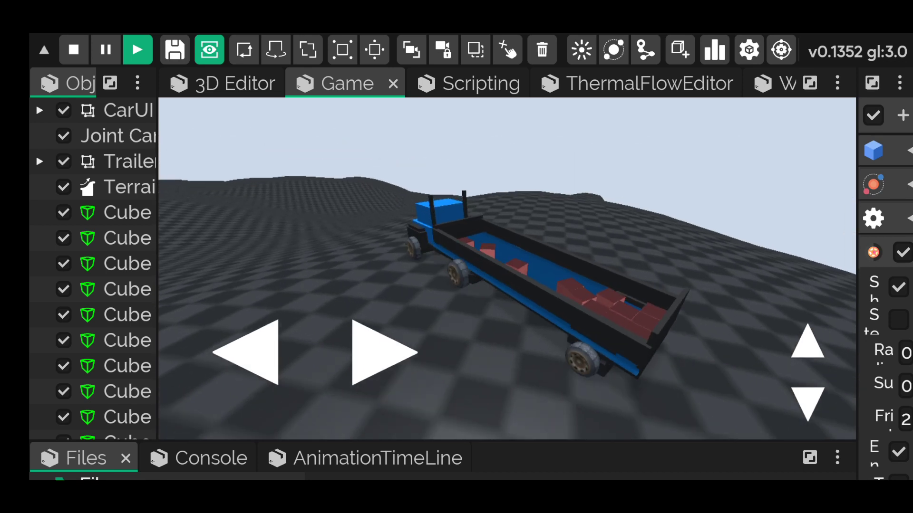
# - Stop the running truck game with the toolbar Stop button
pyautogui.click(74, 49)
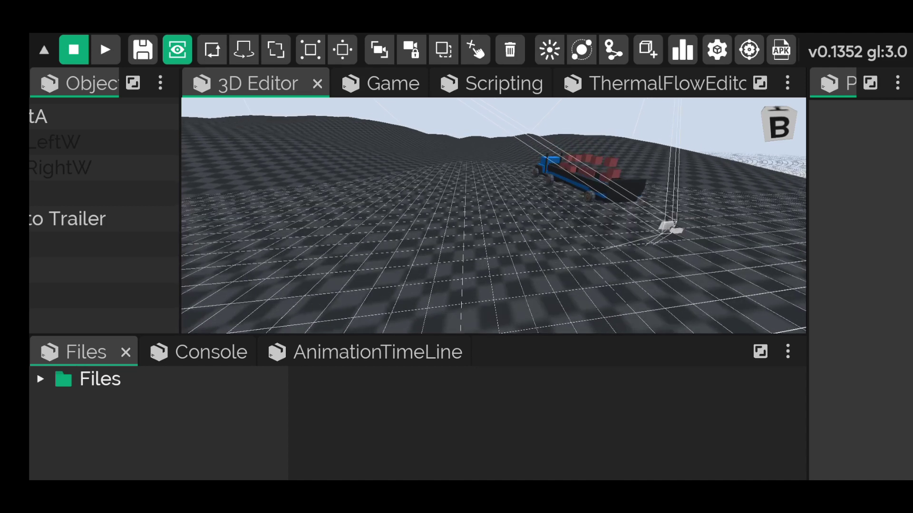
# - Add a Capsule from the 3D objects list and frame the view on it
pyautogui.click(647, 49)
pyautogui.scroll(-1, 768, 271)
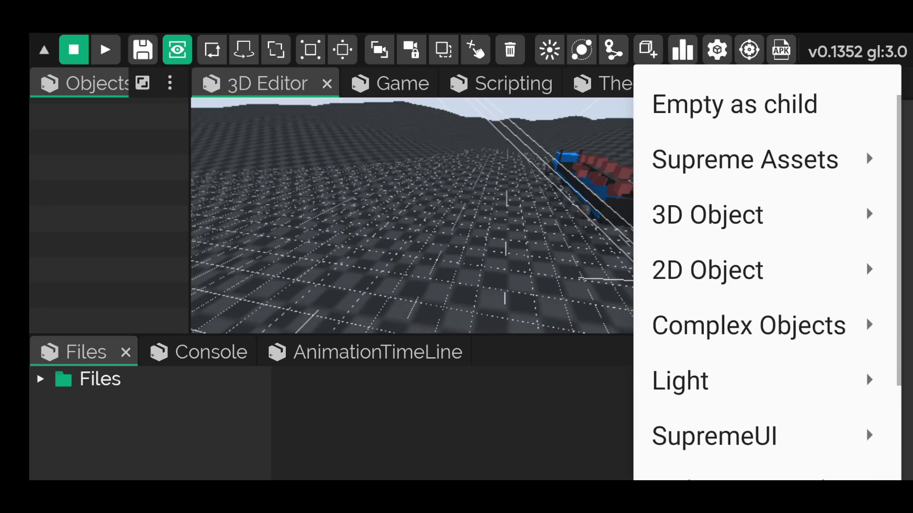
pyautogui.click(707, 215)
pyautogui.scroll(-2, 741, 271)
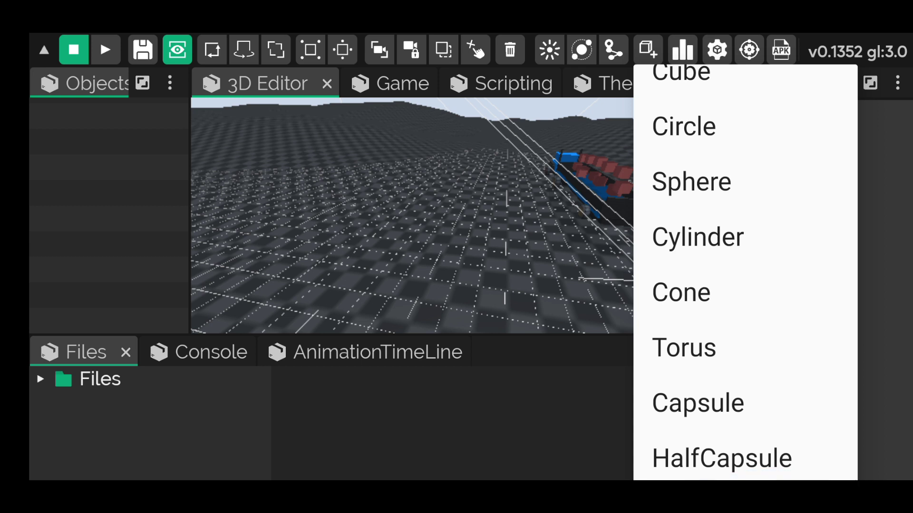
pyautogui.click(697, 403)
pyautogui.hscroll(1, 113, 260)
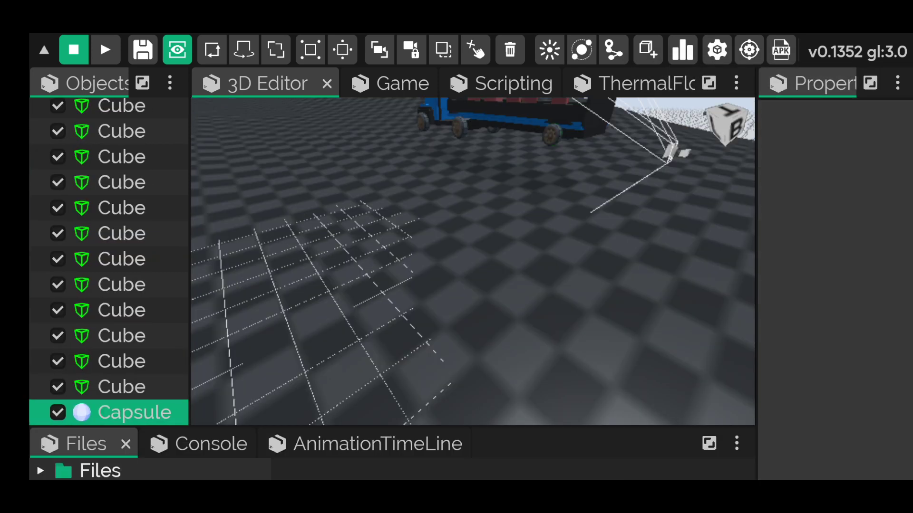
pyautogui.doubleClick(133, 412)
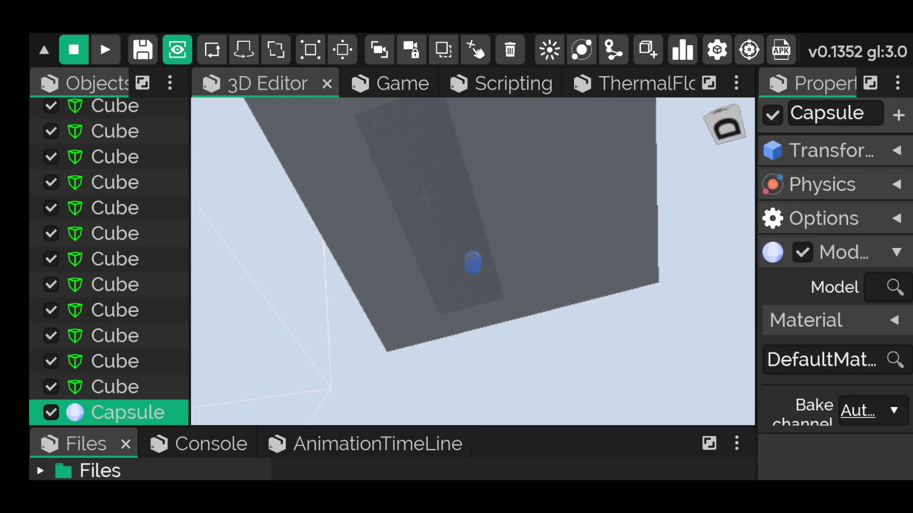
# - Set the Capsule's Transform Position Y to 5 and start the truck game
pyautogui.click(895, 150)
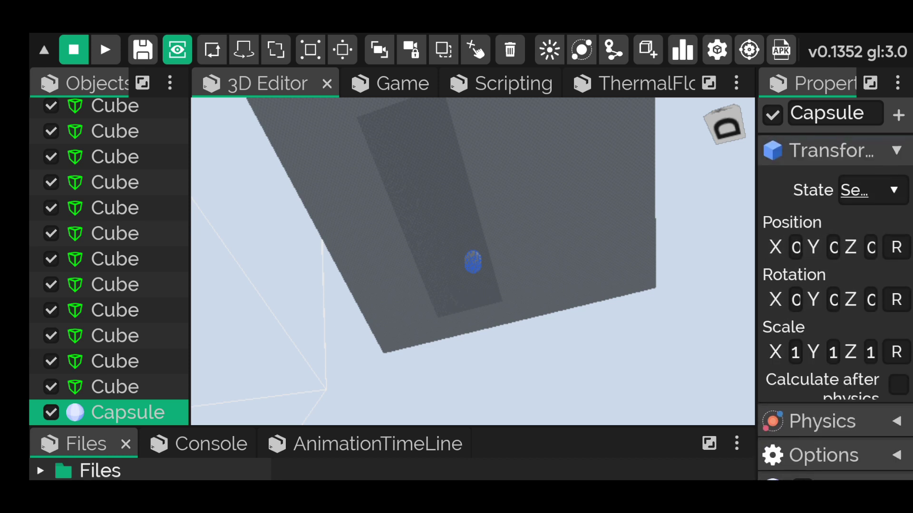
pyautogui.click(833, 247)
pyautogui.press('BackSpace')
pyautogui.write('1')
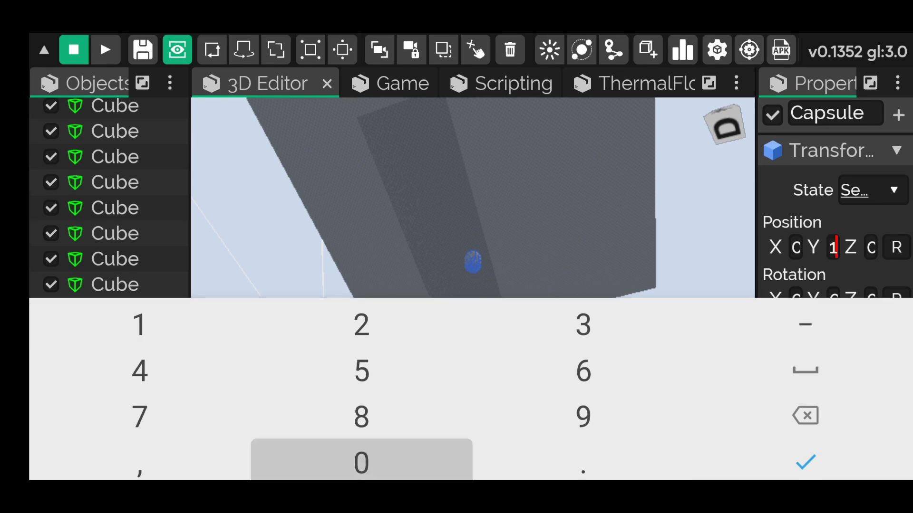
pyautogui.write('0')
pyautogui.press('Return')
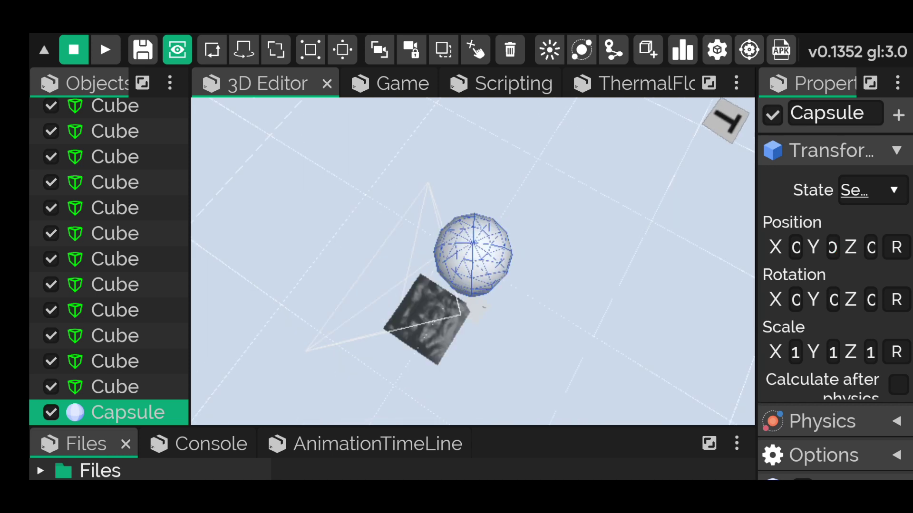
pyautogui.write('5')
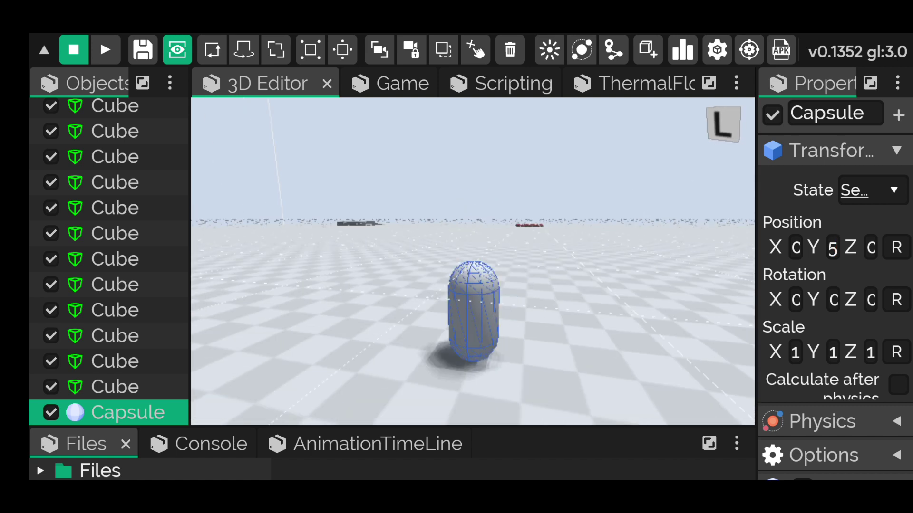
pyautogui.click(105, 49)
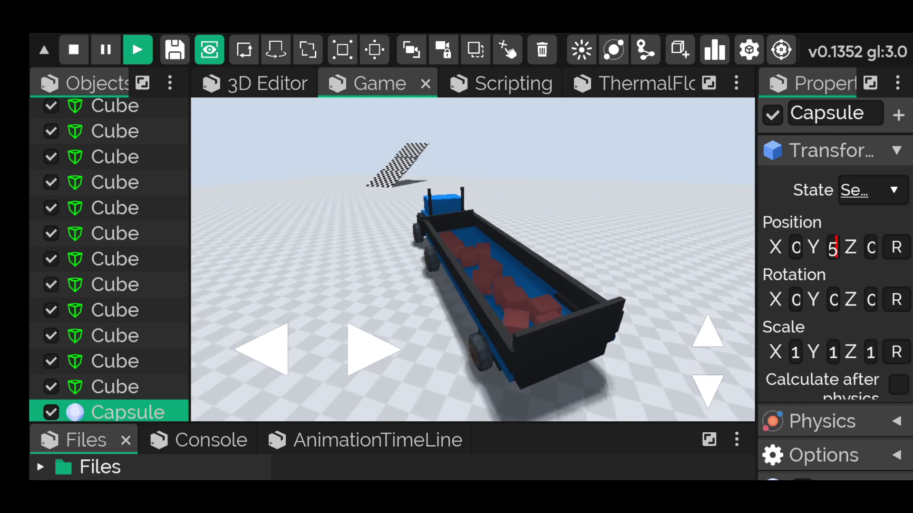
# - Enlarge the bottom panel to view AnimationTimeLine and Console, then check Scripting and Game tabs
pyautogui.moveTo(475, 428); pyautogui.dragTo(476, 321)
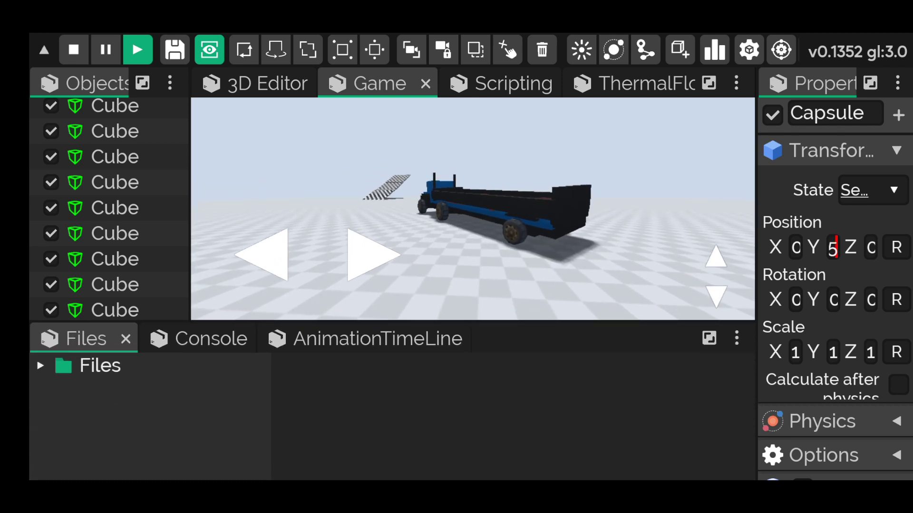
pyautogui.click(377, 339)
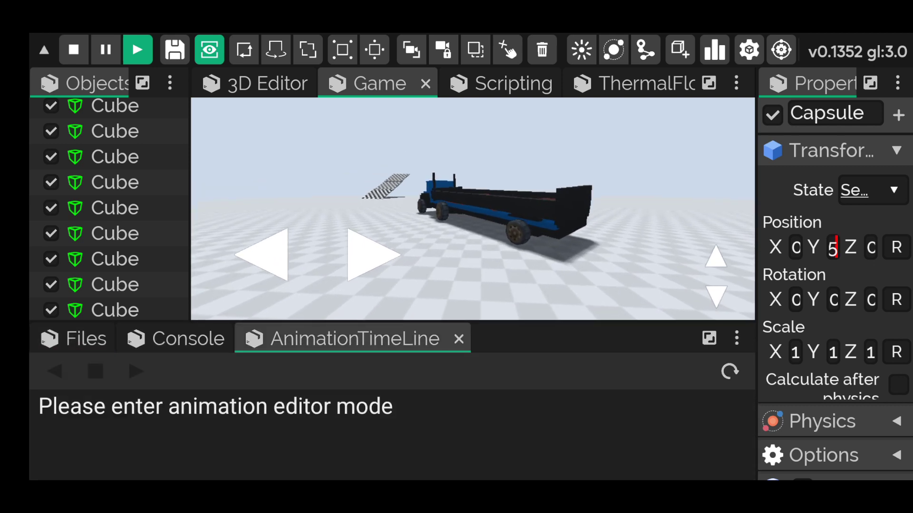
pyautogui.click(176, 338)
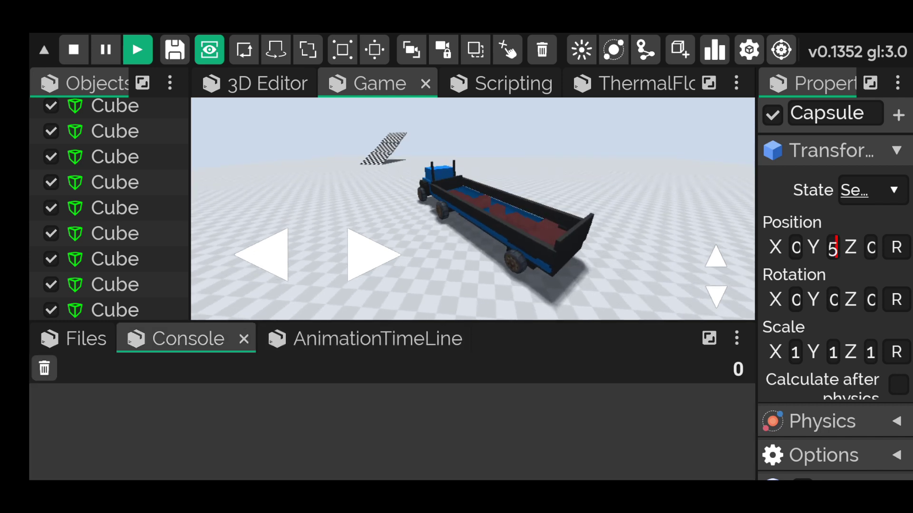
pyautogui.click(490, 84)
pyautogui.moveTo(475, 322); pyautogui.dragTo(475, 434)
pyautogui.click(257, 84)
pyautogui.click(371, 83)
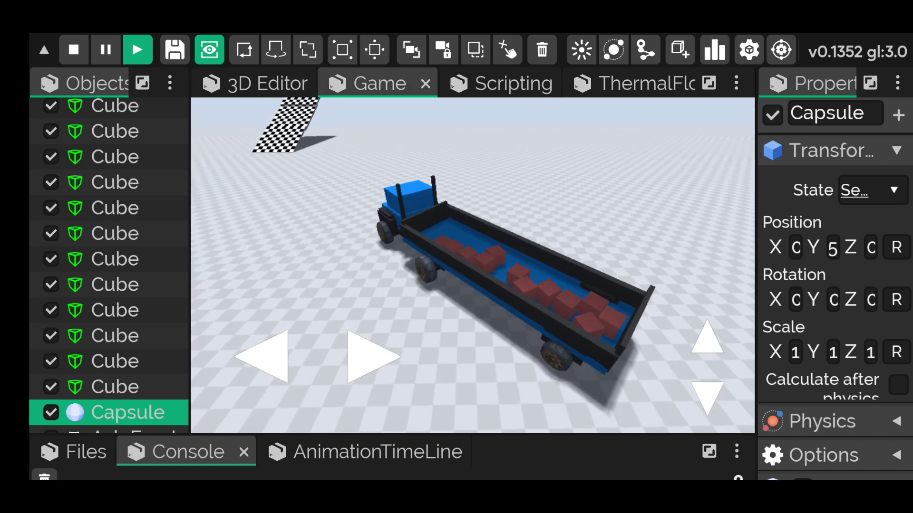
# - Scroll the editor tab bar and bring up the ThermalFlowEditor
pyautogui.moveTo(503, 84); pyautogui.dragTo(266, 83)
pyautogui.click(456, 83)
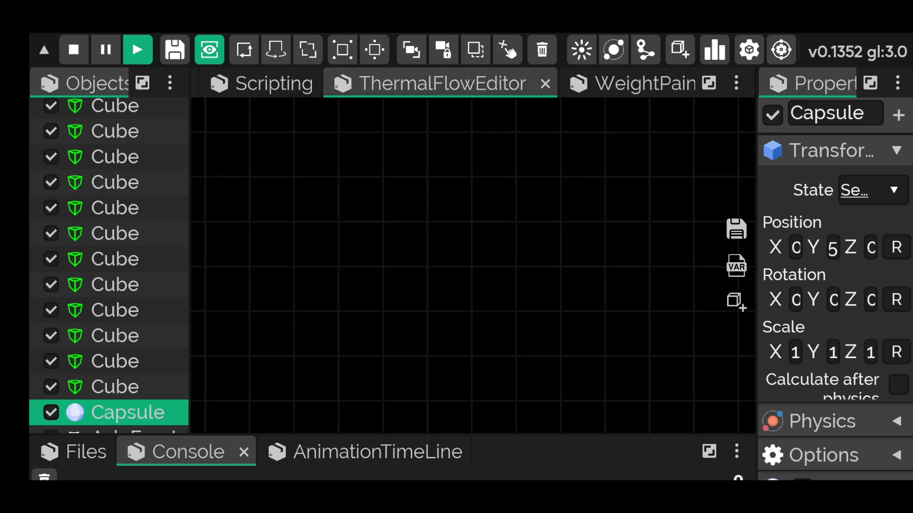
pyautogui.click(274, 84)
pyautogui.moveTo(475, 84)
pyautogui.mouseDown()
pyautogui.moveTo(455, 83)
pyautogui.moveTo(504, 84)
pyautogui.moveTo(390, 84)
pyautogui.mouseUp()
pyautogui.click(422, 83)
# - Try adding a script in the flow editor, then view WeightPainter and ArmatureEditor
pyautogui.click(736, 302)
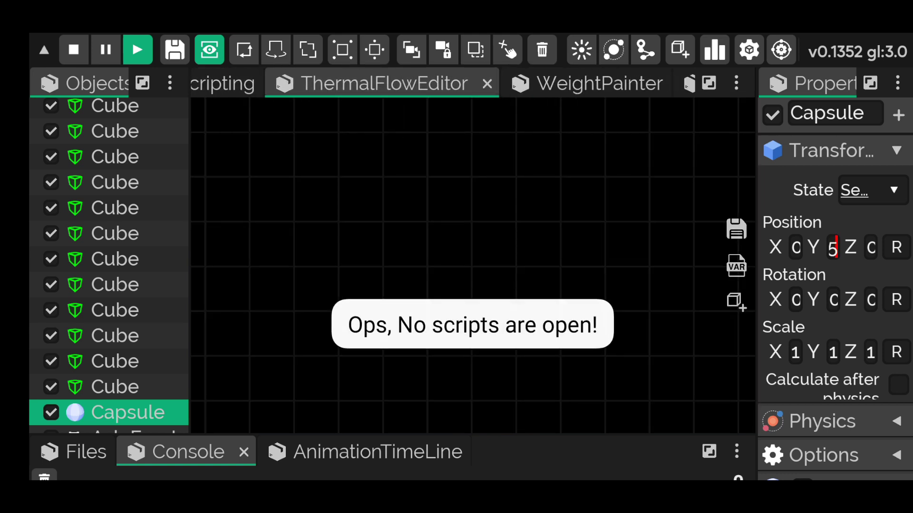
pyautogui.moveTo(523, 84); pyautogui.dragTo(381, 83)
pyautogui.click(442, 84)
pyautogui.moveTo(523, 83); pyautogui.dragTo(286, 84)
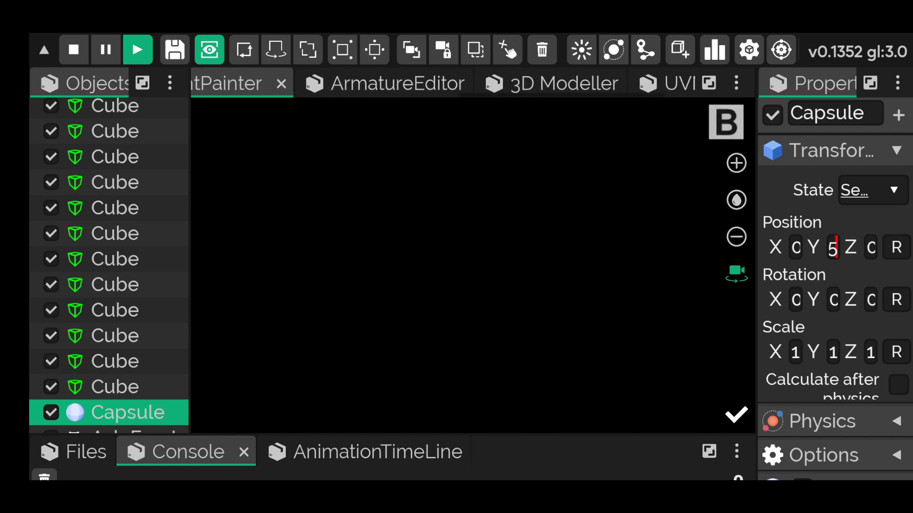
pyautogui.click(385, 84)
# - Look at the 3D Modeller and UVMapper, then return to the 3D Editor
pyautogui.moveTo(427, 84); pyautogui.dragTo(371, 84)
pyautogui.click(475, 83)
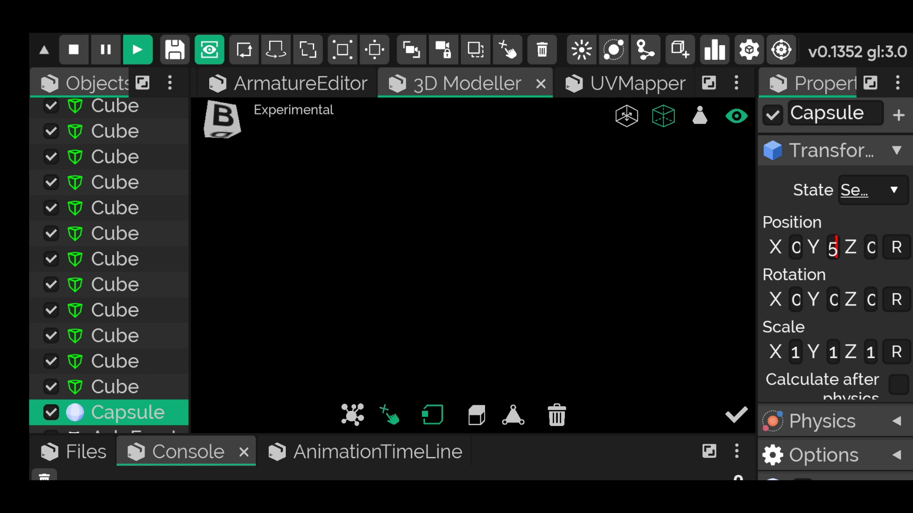
pyautogui.click(625, 84)
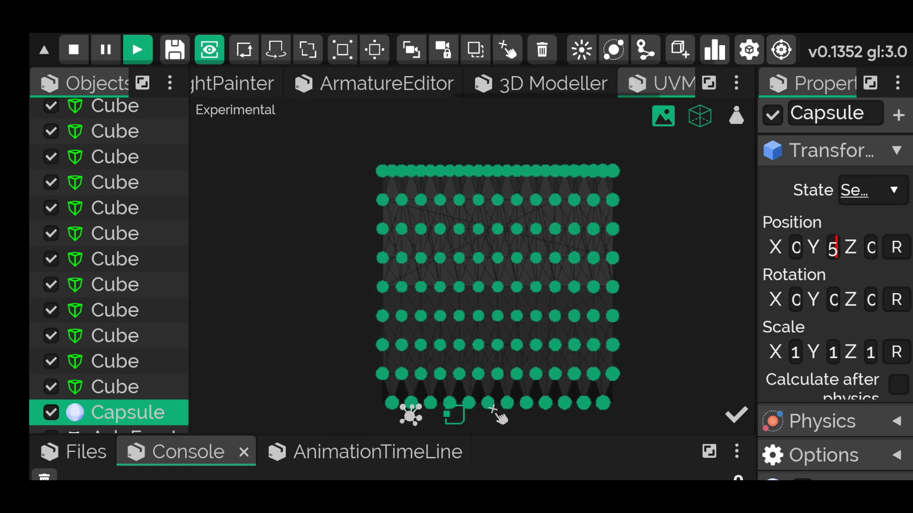
pyautogui.moveTo(333, 84); pyautogui.dragTo(618, 84)
pyautogui.click(256, 84)
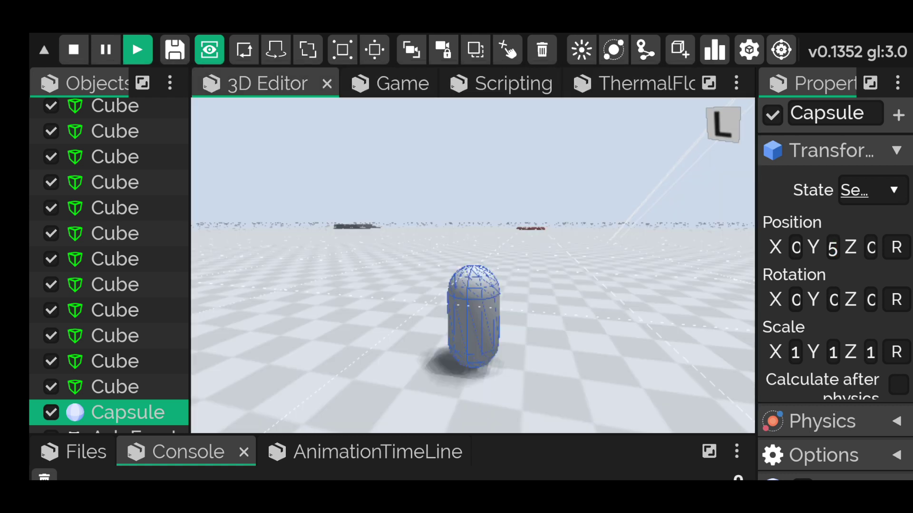
# - Switch to the Game tab to watch the truck and scroll the top toolbar left
pyautogui.click(379, 84)
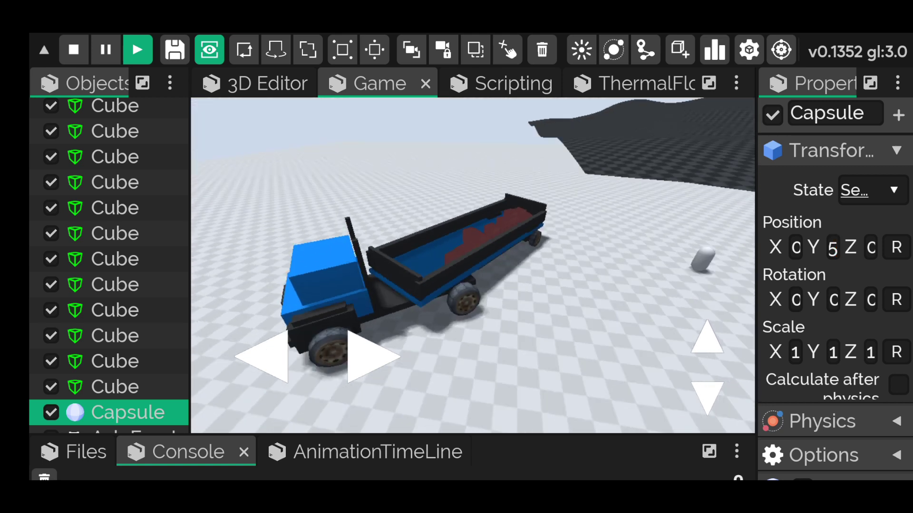
pyautogui.moveTo(427, 50); pyautogui.dragTo(335, 49)
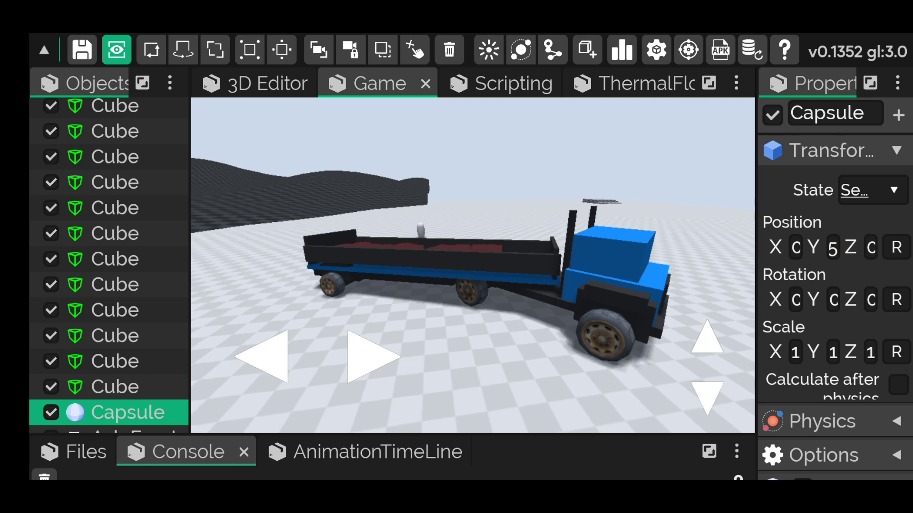
# - Enable Fog in the light settings, expand Skybox settings, glance at Physics, then close both panels
pyautogui.click(489, 50)
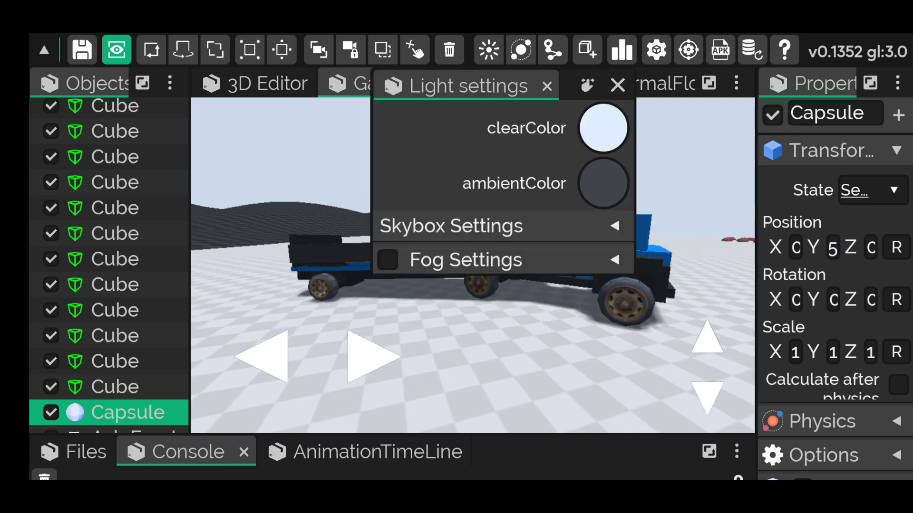
pyautogui.click(387, 259)
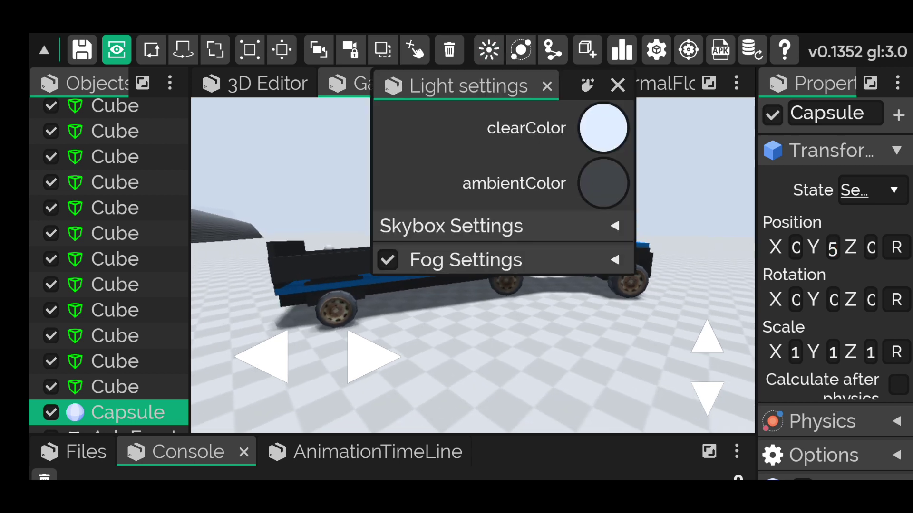
pyautogui.click(451, 226)
pyautogui.click(521, 49)
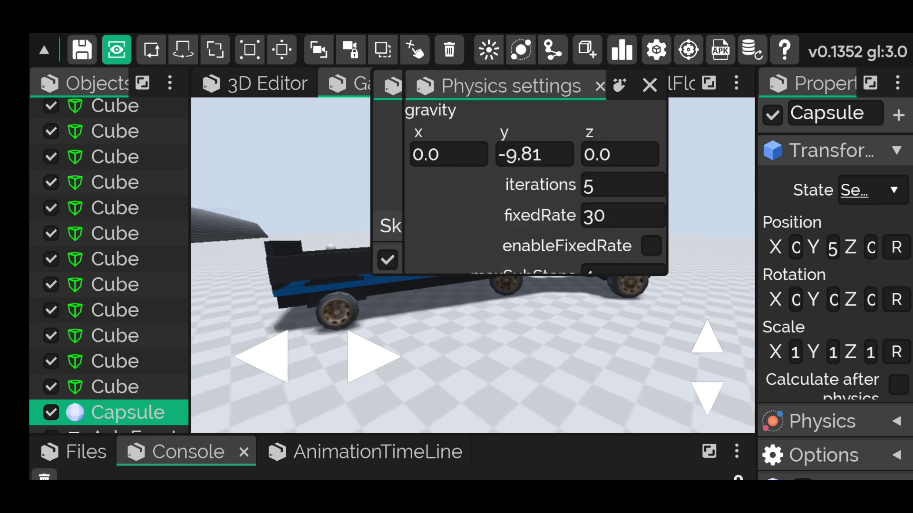
pyautogui.click(649, 85)
pyautogui.click(44, 49)
# - From the Projects list, create a new project named 'Youtube Sim'
pyautogui.click(80, 55)
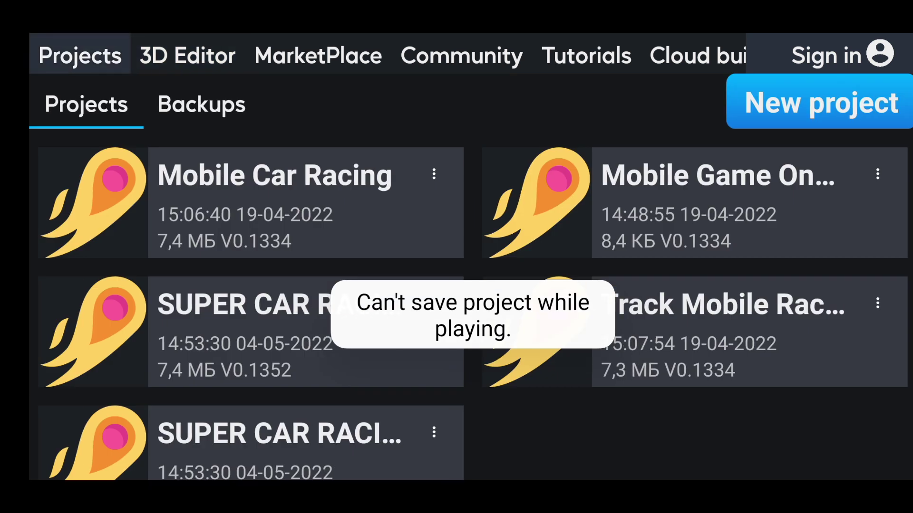
pyautogui.click(819, 102)
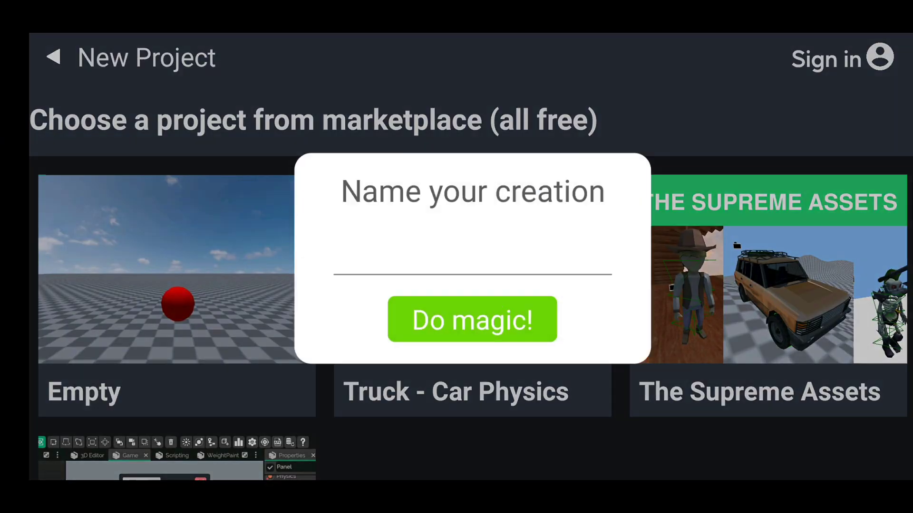
pyautogui.click(472, 261)
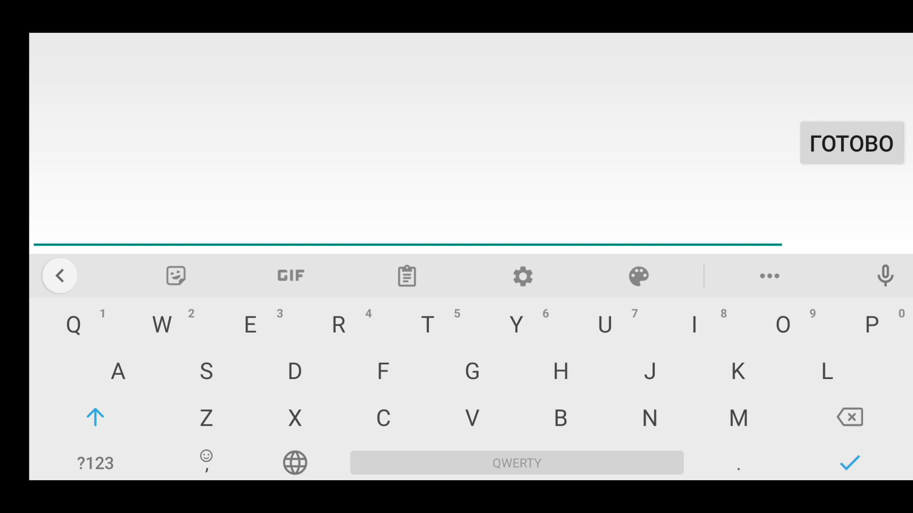
pyautogui.write('Youtu')
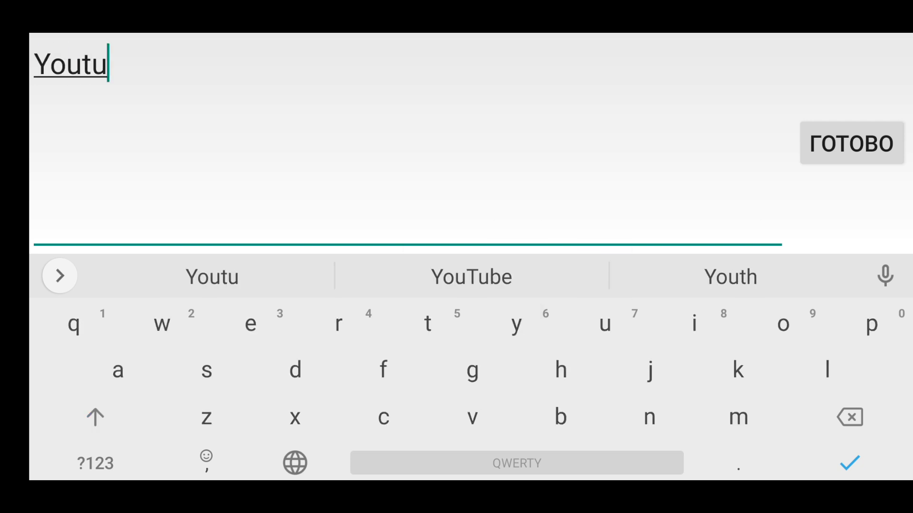
pyautogui.write('be Sim')
pyautogui.click(852, 143)
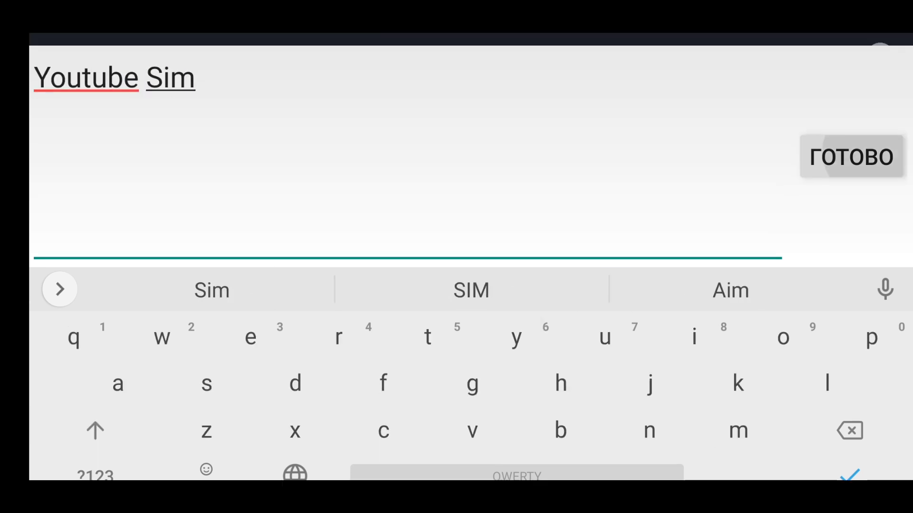
pyautogui.click(471, 320)
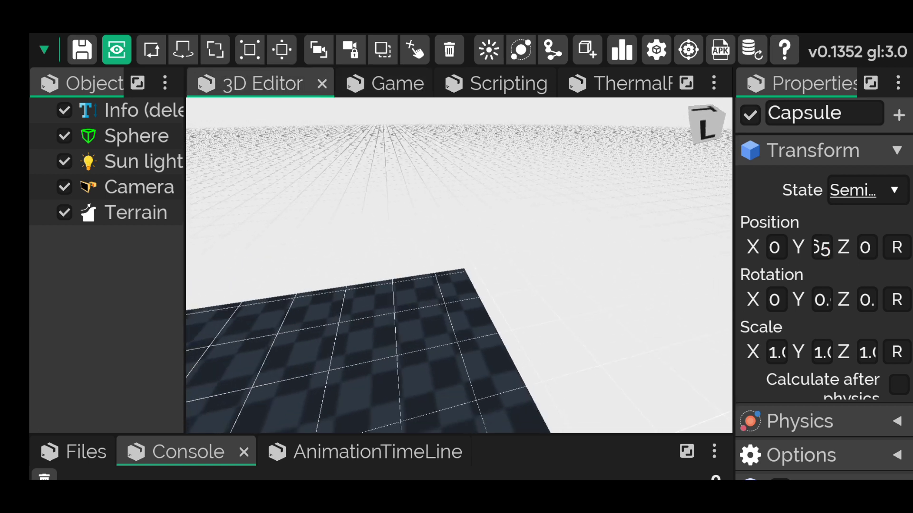
# - Pick EnemyBot from the Supreme Assets group, browse its package page, then back out
pyautogui.click(587, 49)
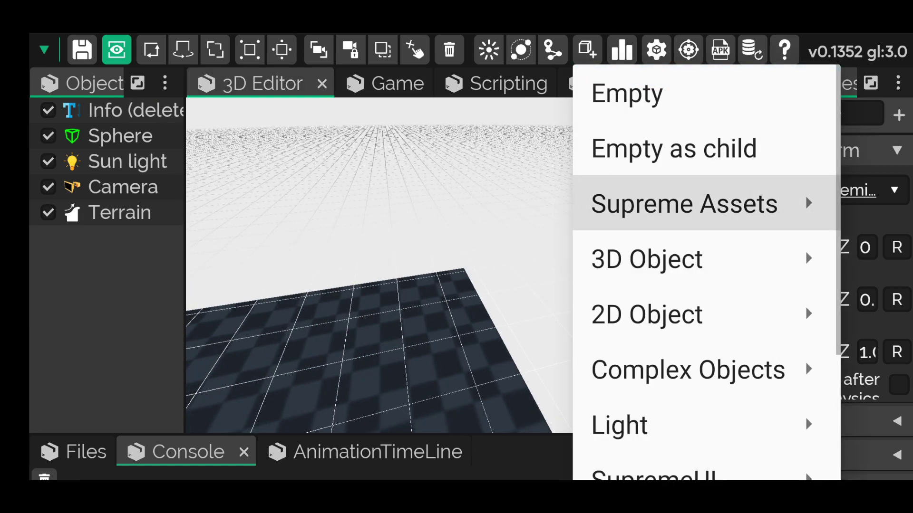
pyautogui.click(684, 204)
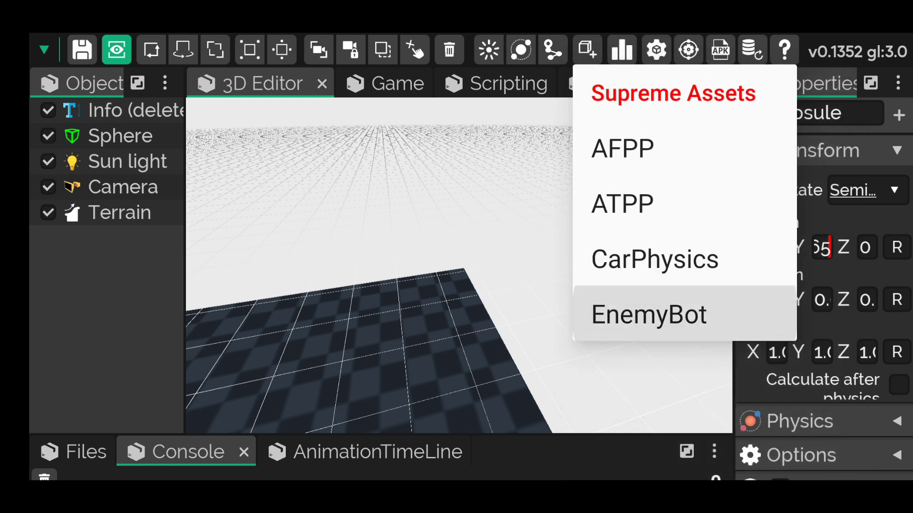
pyautogui.click(649, 315)
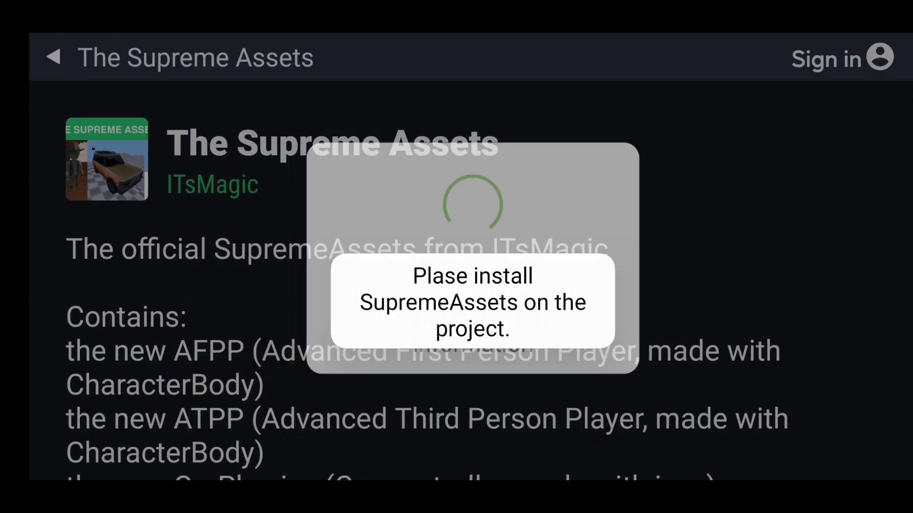
pyautogui.scroll(-10, 456, 280)
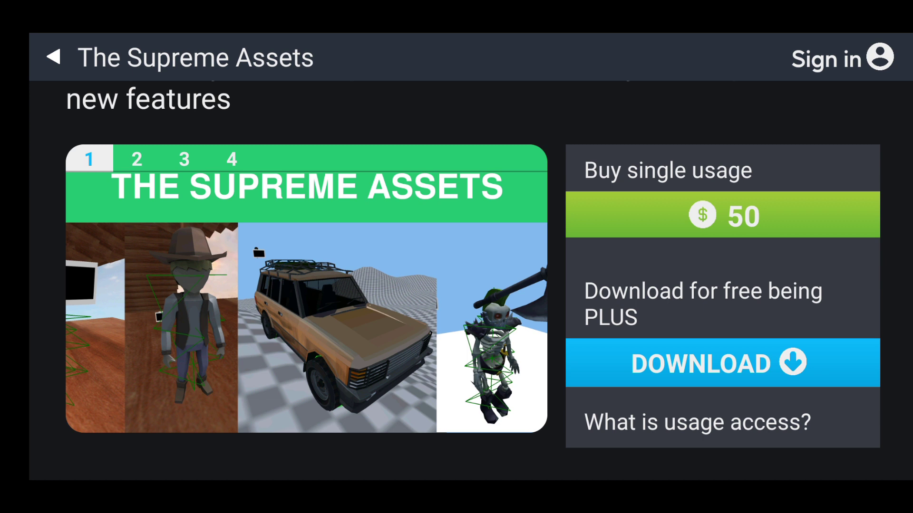
pyautogui.scroll(1, 456, 280)
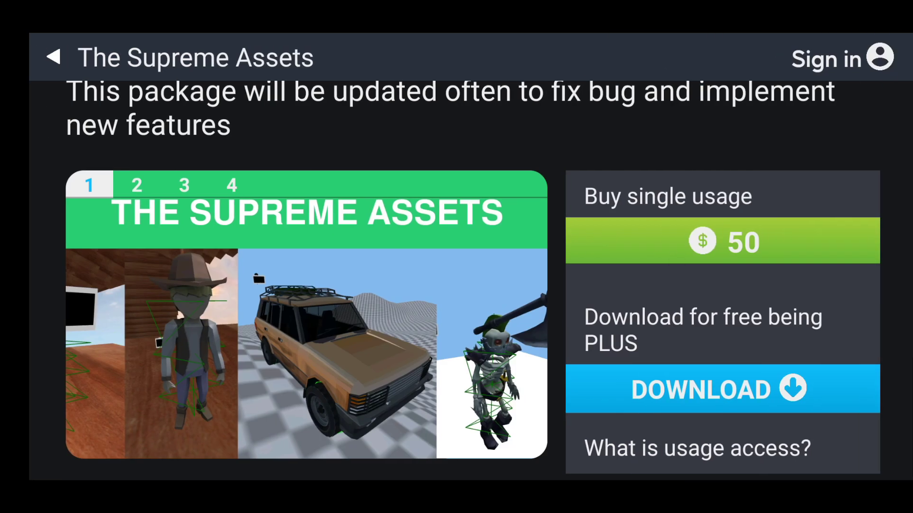
pyautogui.scroll(1, 474, 281)
pyautogui.press('Escape')
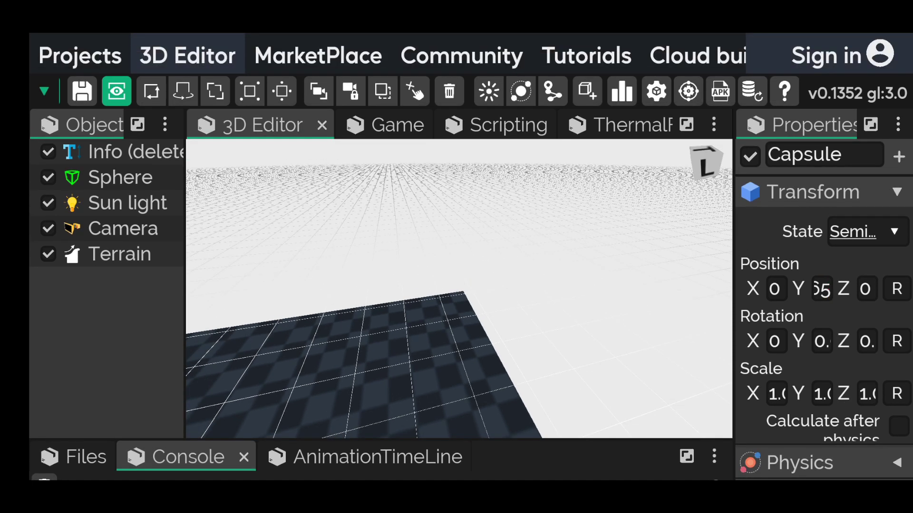
# - Open the Marketplace and view the Supreme UI Example package details
pyautogui.click(318, 55)
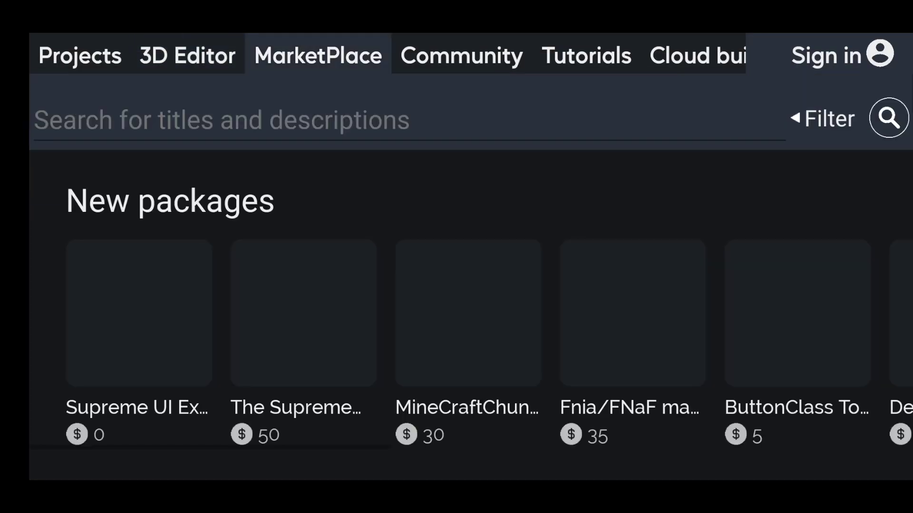
pyautogui.scroll(-3, 278, 260)
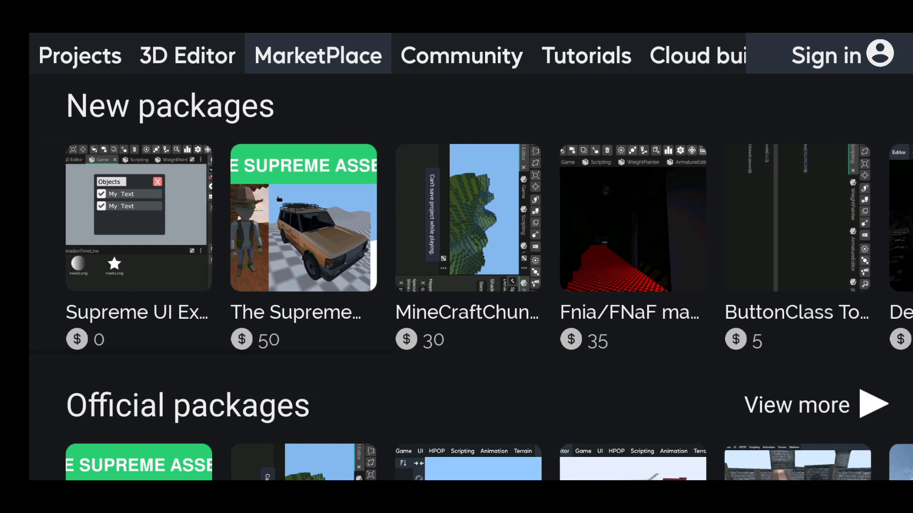
pyautogui.click(279, 198)
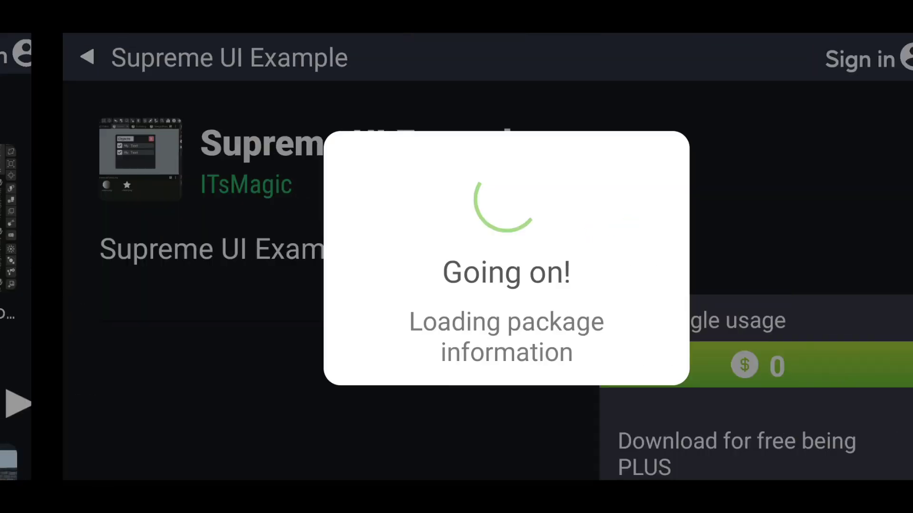
pyautogui.scroll(-3, 456, 257)
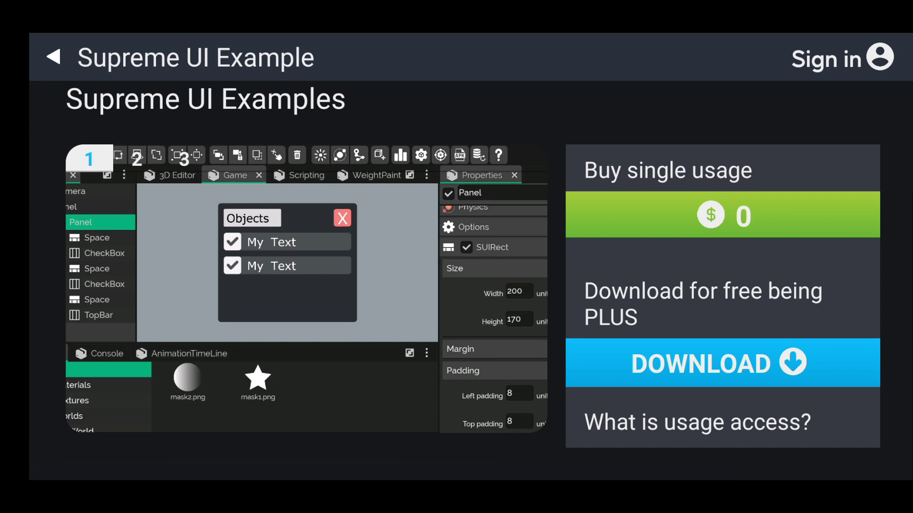
pyautogui.press('Escape')
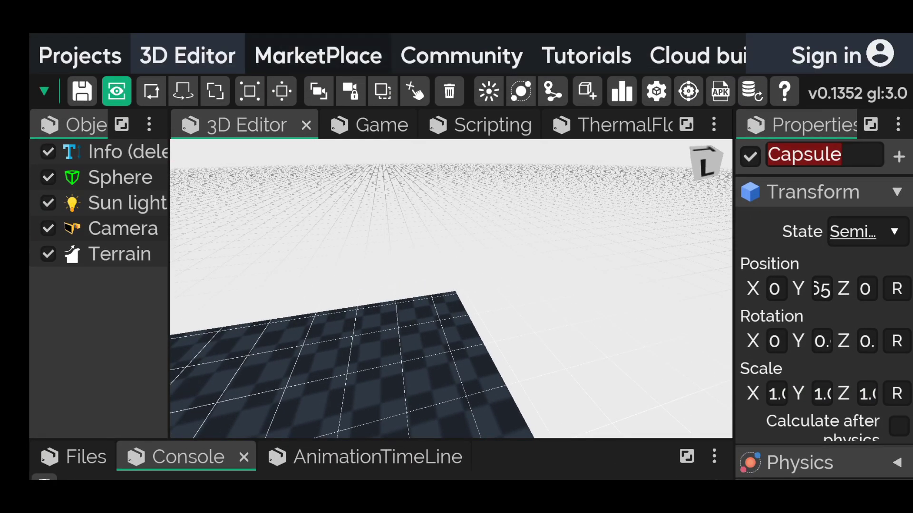
# - Return to the Marketplace and inspect the MineCraftChunkTerrain package page
pyautogui.click(461, 56)
pyautogui.click(318, 56)
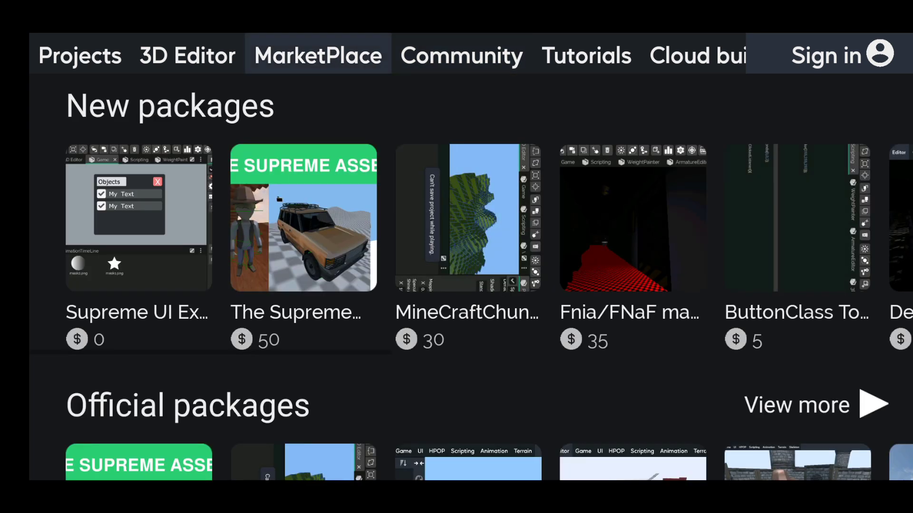
pyautogui.hscroll(3, 471, 219)
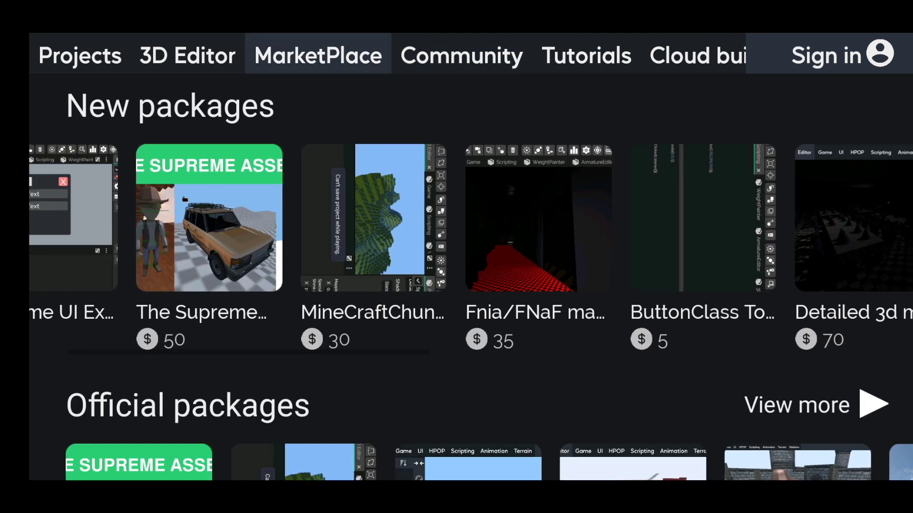
pyautogui.hscroll(3, 471, 219)
pyautogui.click(300, 218)
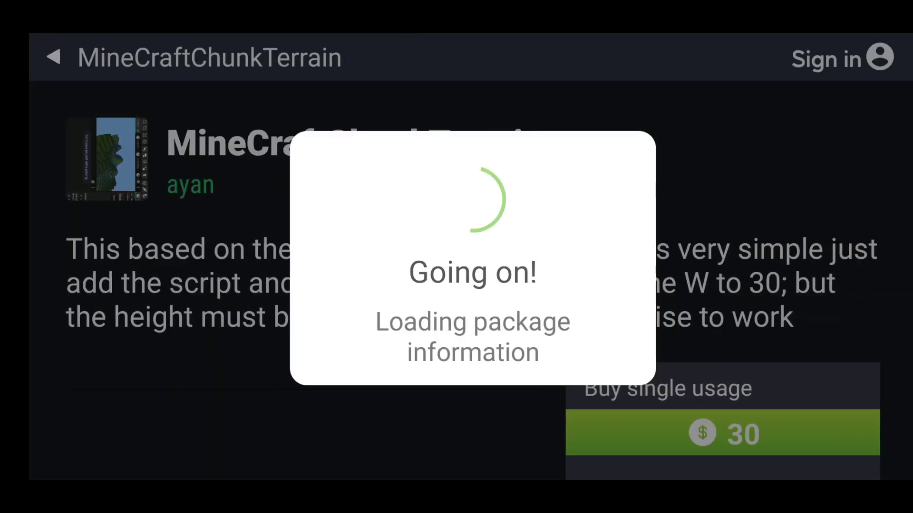
pyautogui.scroll(-5, 473, 288)
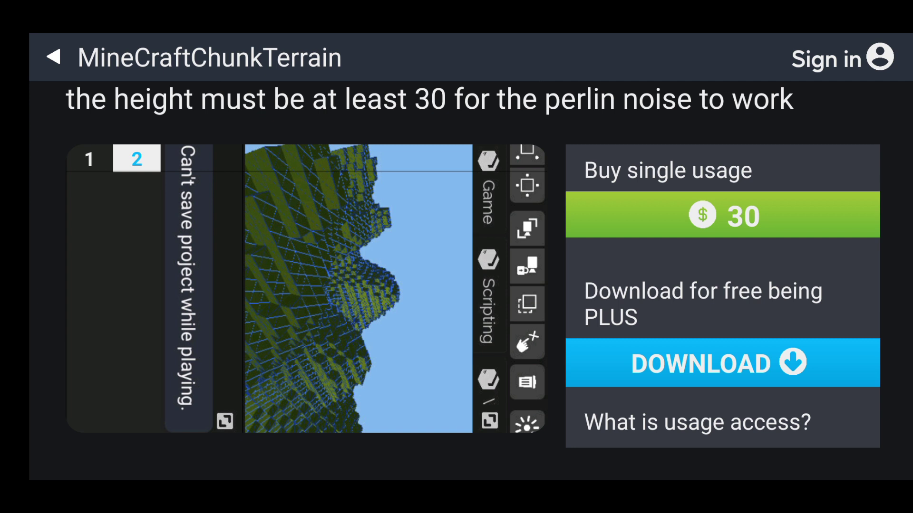
pyautogui.scroll(5, 471, 280)
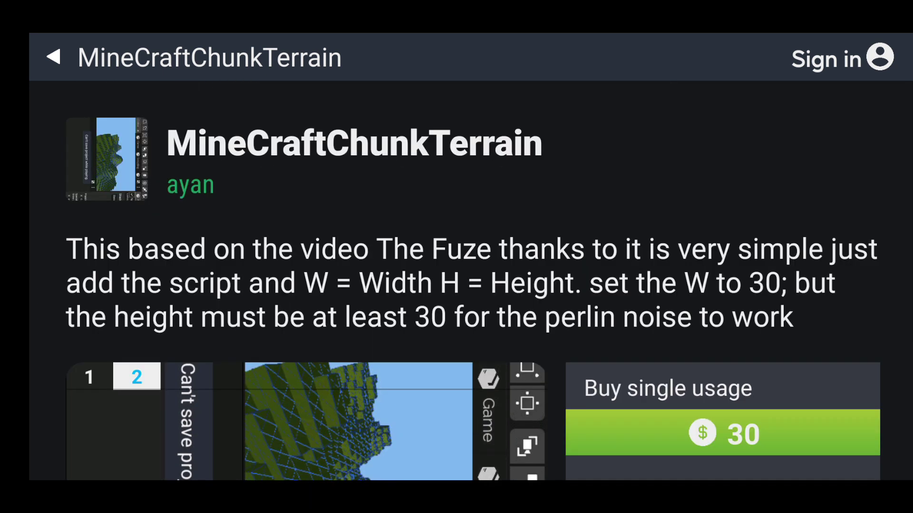
pyautogui.click(53, 56)
# - Back in the Marketplace, browse the detailed 3D model package page
pyautogui.click(461, 55)
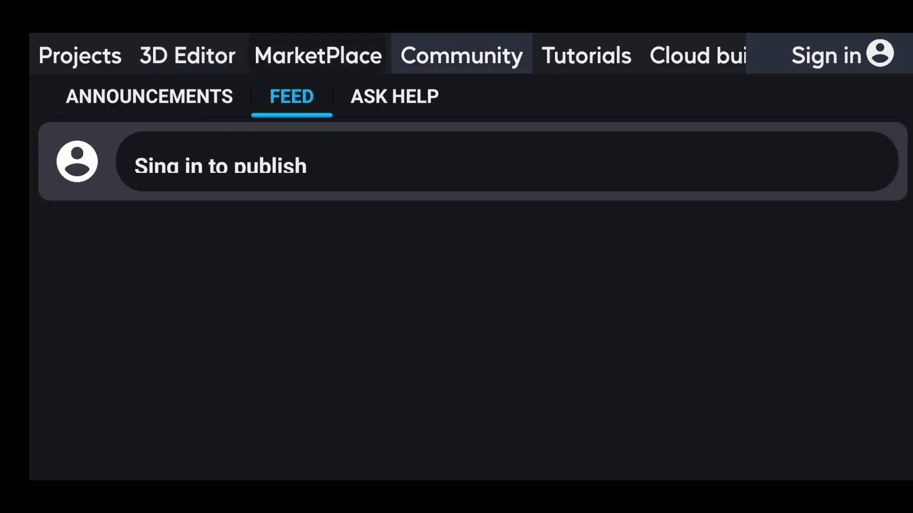
pyautogui.click(318, 55)
pyautogui.hscroll(5, 471, 218)
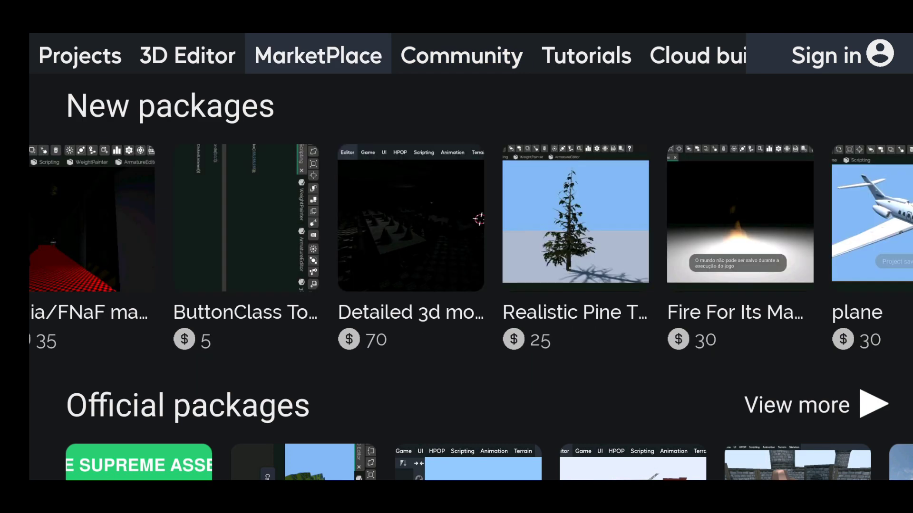
pyautogui.scroll(-1, 470, 283)
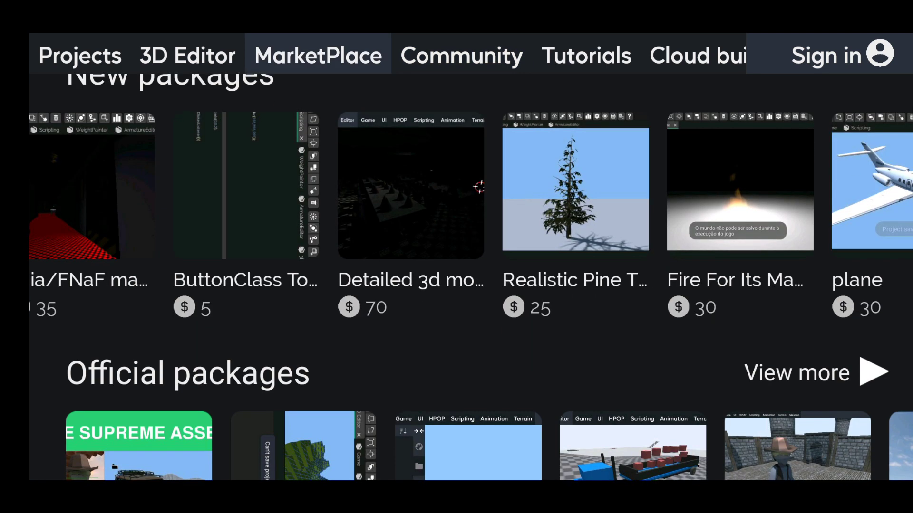
pyautogui.click(411, 185)
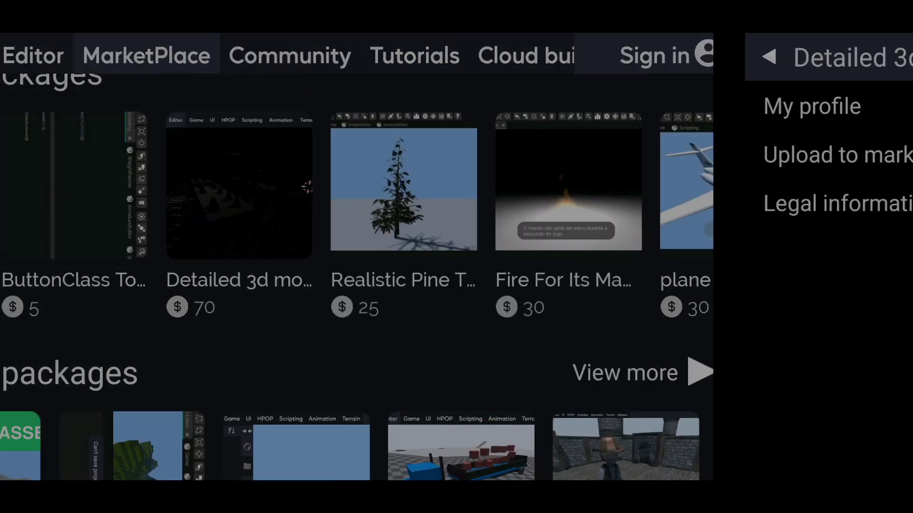
pyautogui.scroll(-4, 471, 285)
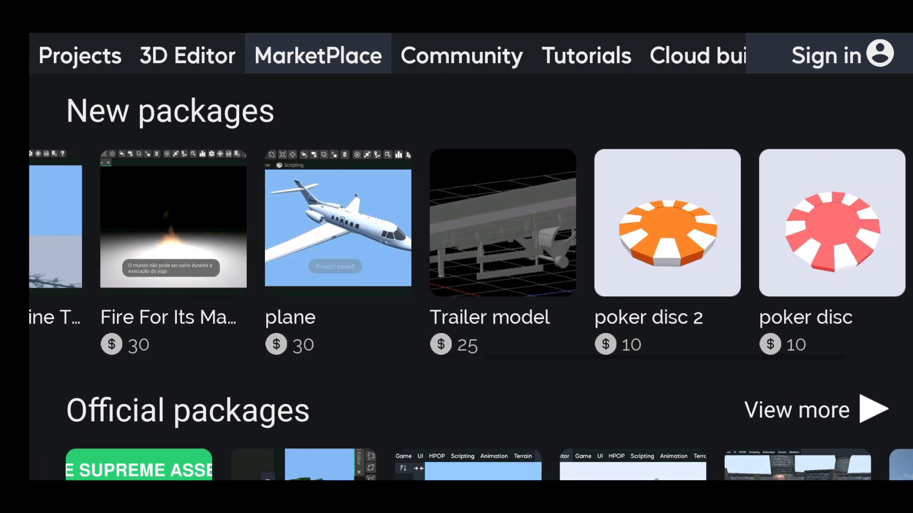
pyautogui.scroll(-4, 457, 256)
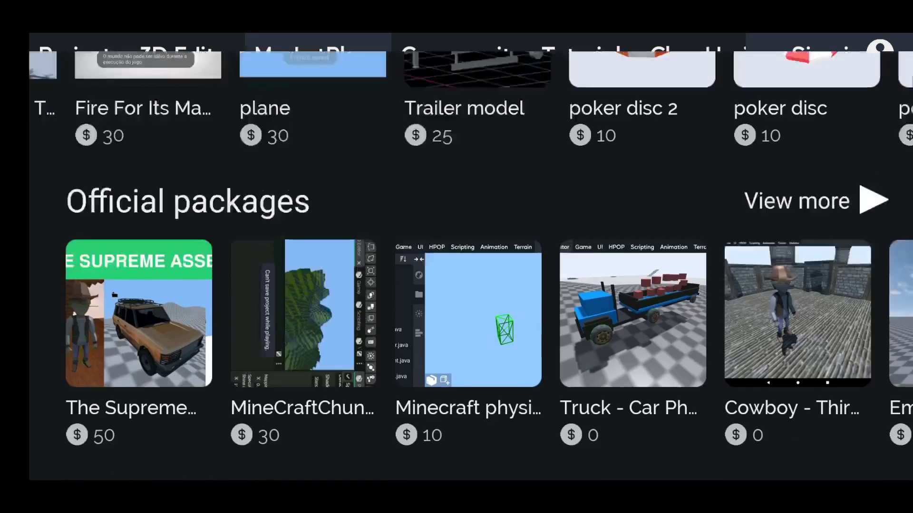
pyautogui.scroll(-2, 456, 257)
pyautogui.hscroll(5, 456, 295)
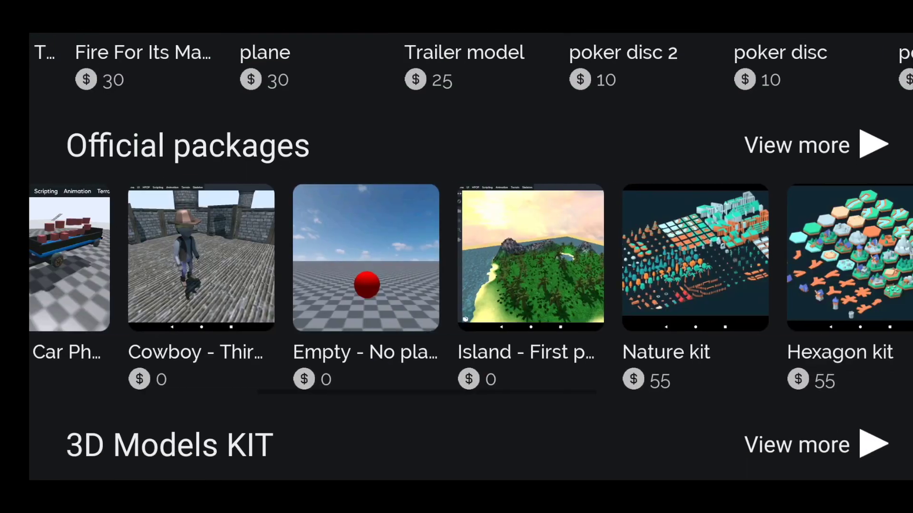
pyautogui.hscroll(-5, 456, 257)
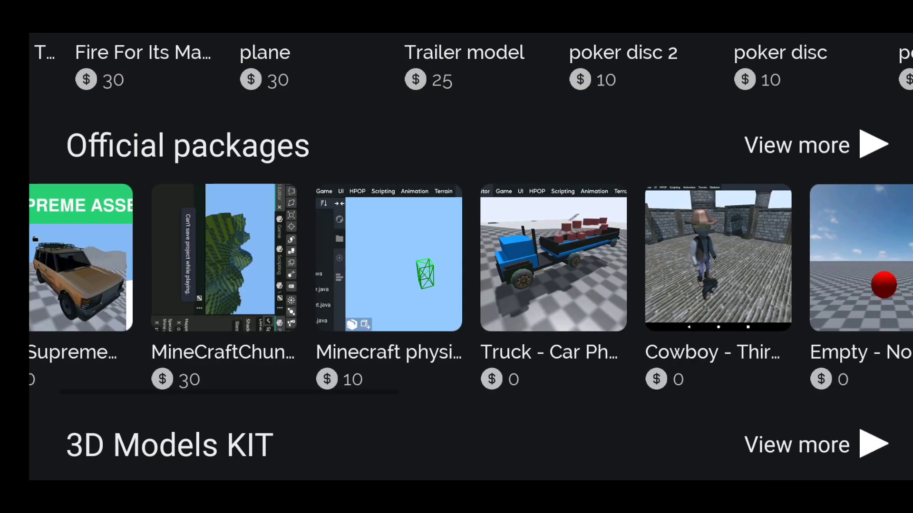
pyautogui.hscroll(-3, 456, 256)
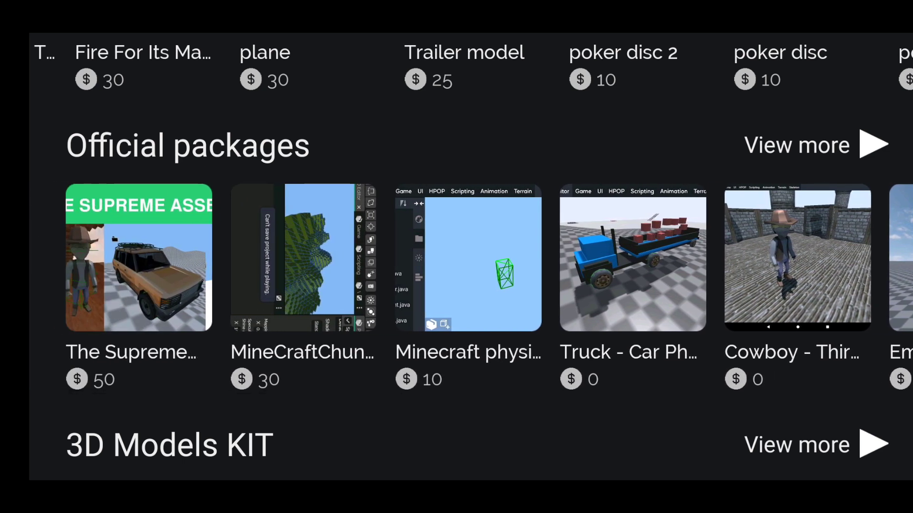
pyautogui.hscroll(10, 456, 257)
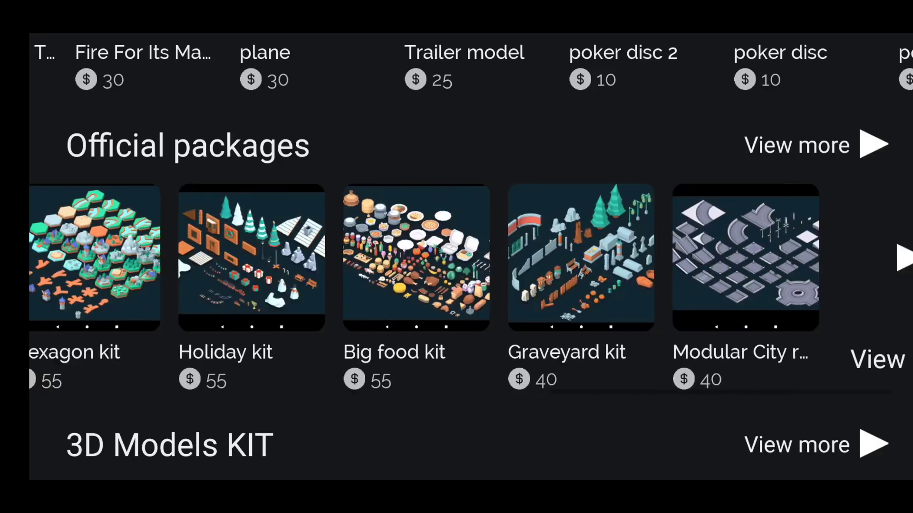
pyautogui.scroll(1, 109, 280)
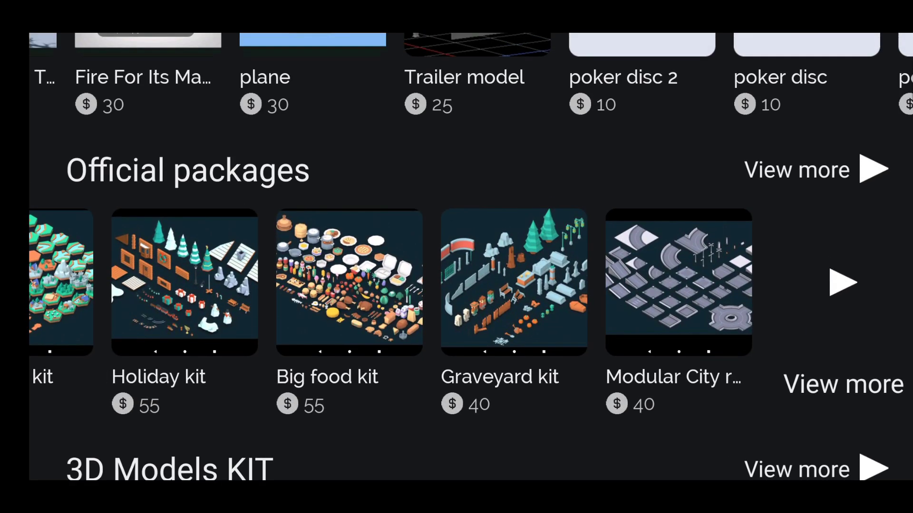
# - Show the full official packages list and swipe through Complete maps like Horror Map and THE ISLAND
pyautogui.click(110, 280)
pyautogui.scroll(-10, 456, 257)
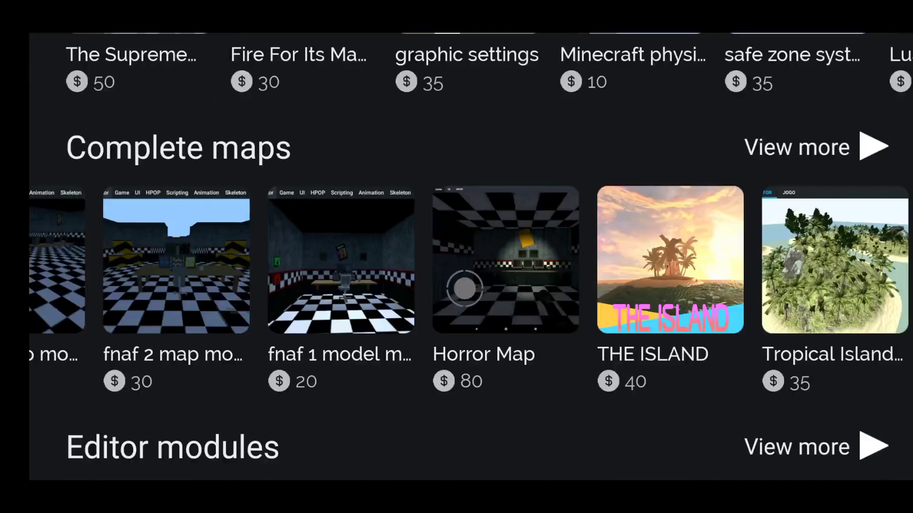
pyautogui.hscroll(1, 468, 285)
pyautogui.hscroll(3, 468, 261)
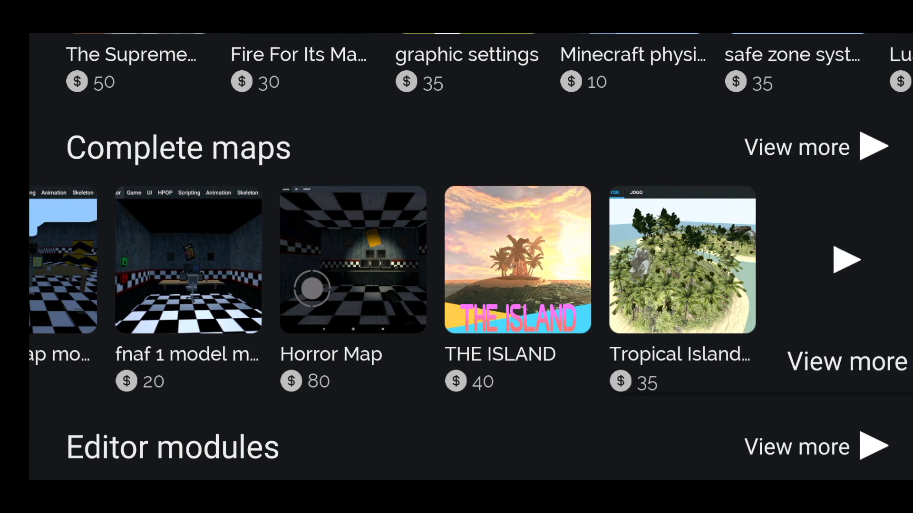
pyautogui.hscroll(-1, 468, 262)
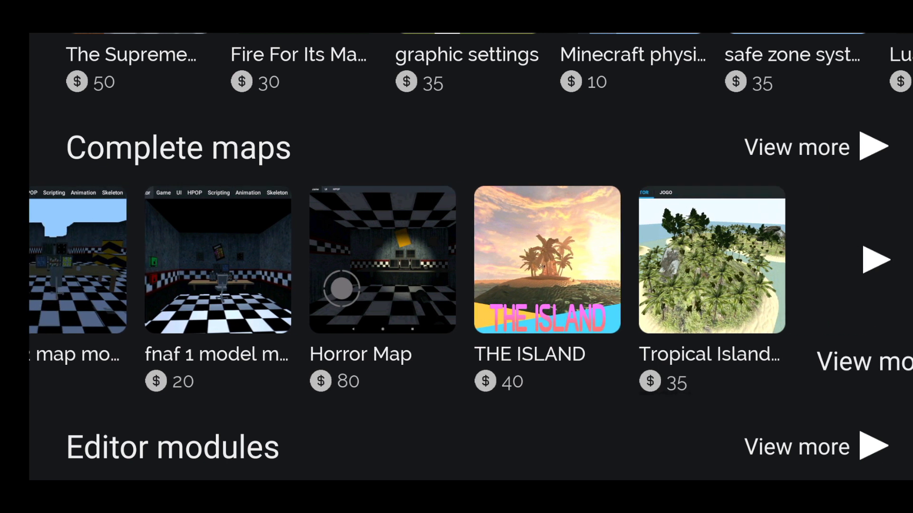
pyautogui.hscroll(-2, 468, 261)
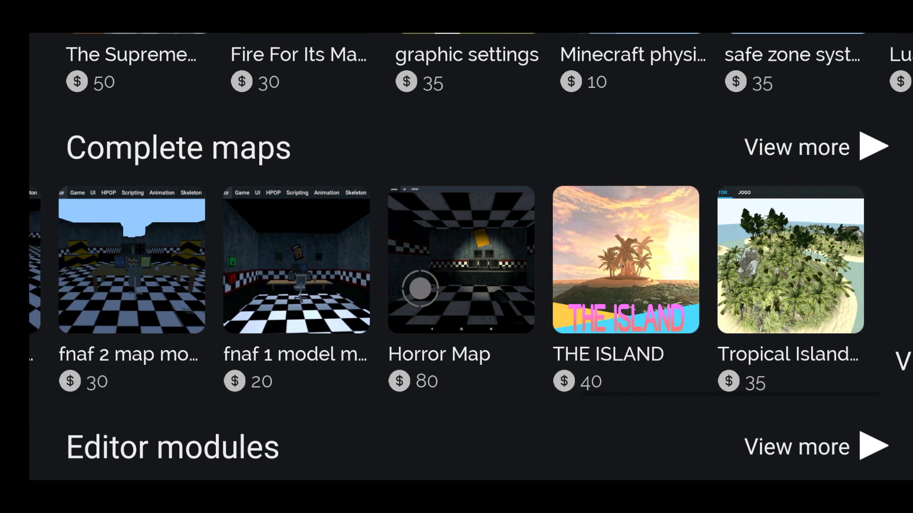
pyautogui.hscroll(-6, 468, 261)
pyautogui.hscroll(-9, 468, 261)
# - Open the Island - First person example package, offered for 0 coins, and scroll its page
pyautogui.click(430, 261)
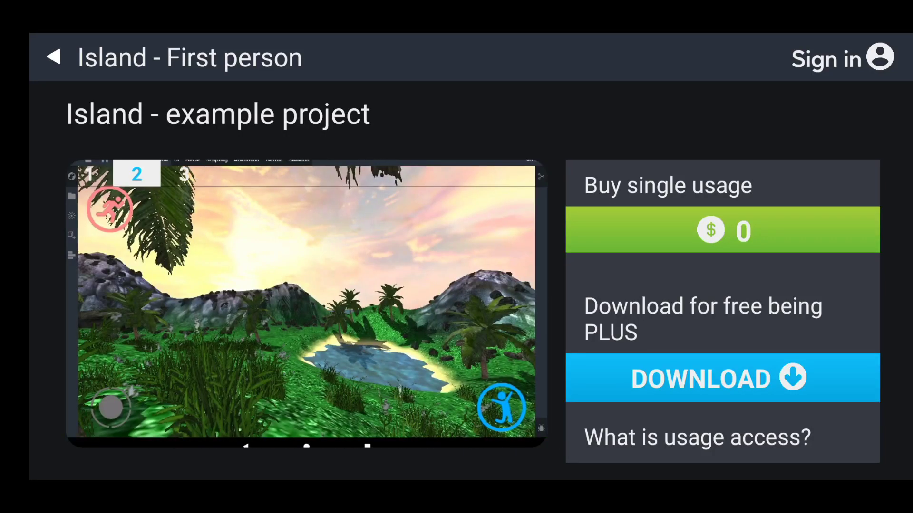
pyautogui.scroll(3, 471, 285)
pyautogui.scroll(-3, 473, 280)
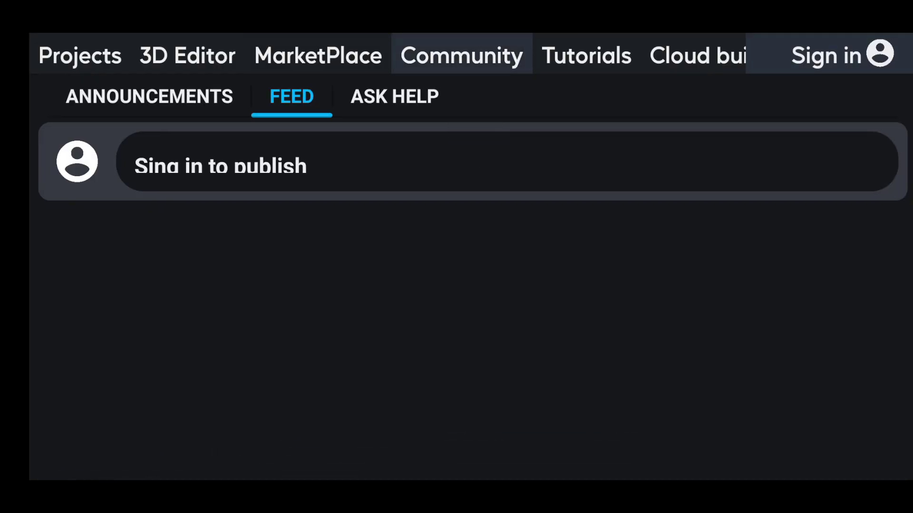
# - Show the Community ANNOUNCEMENTS and scroll through them
pyautogui.click(149, 97)
pyautogui.scroll(-5, 472, 304)
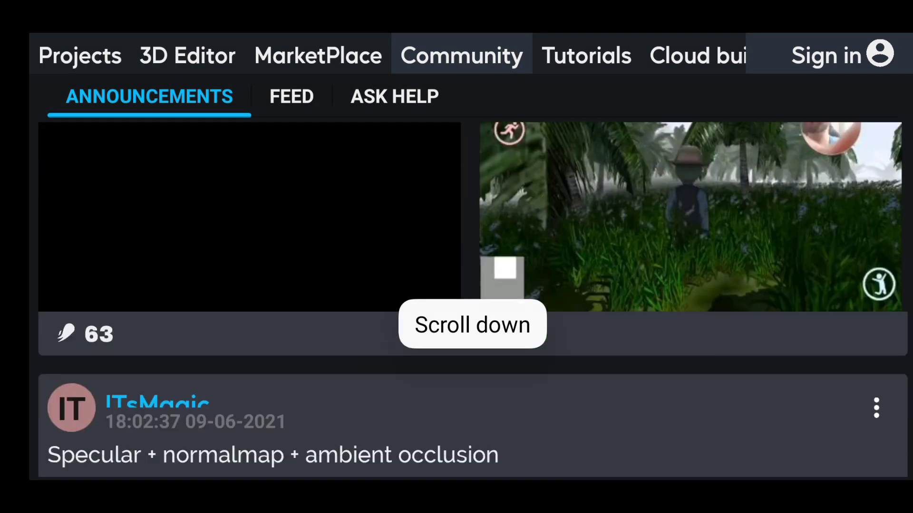
pyautogui.scroll(3, 473, 304)
pyautogui.scroll(3, 472, 304)
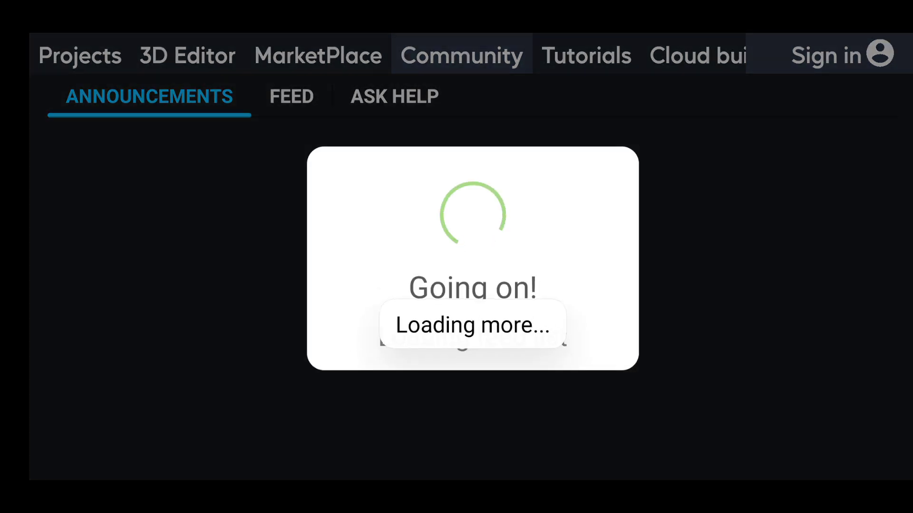
pyautogui.scroll(-2, 473, 305)
pyautogui.scroll(-4, 472, 301)
pyautogui.scroll(-5, 472, 301)
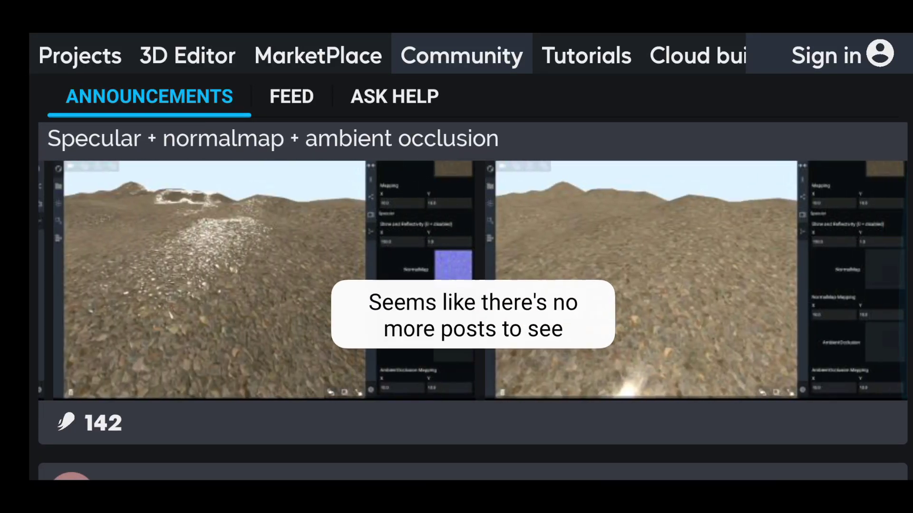
pyautogui.scroll(-5, 473, 304)
# - Read through the ASK HELP posts, then switch to the Tutorials section
pyautogui.click(394, 91)
pyautogui.scroll(-3, 473, 304)
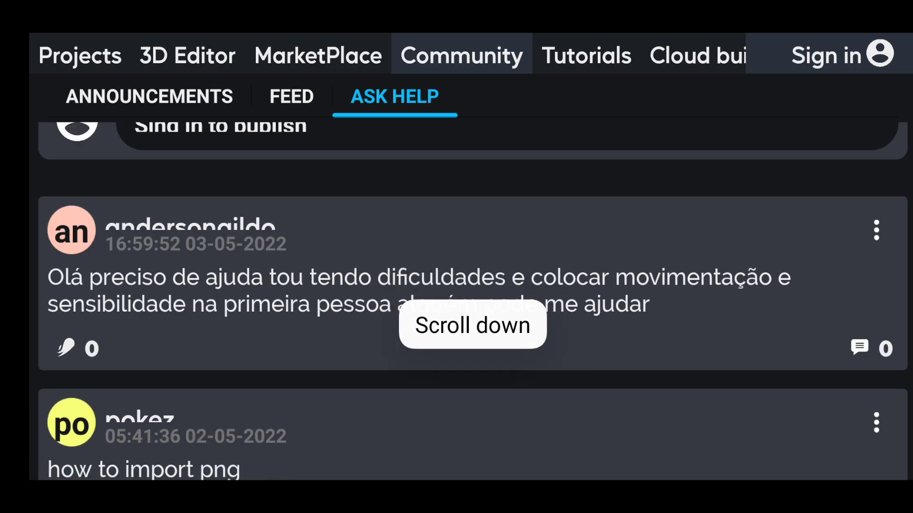
pyautogui.scroll(-5, 473, 304)
pyautogui.scroll(-2, 473, 304)
pyautogui.scroll(-5, 472, 324)
pyautogui.scroll(-5, 472, 324)
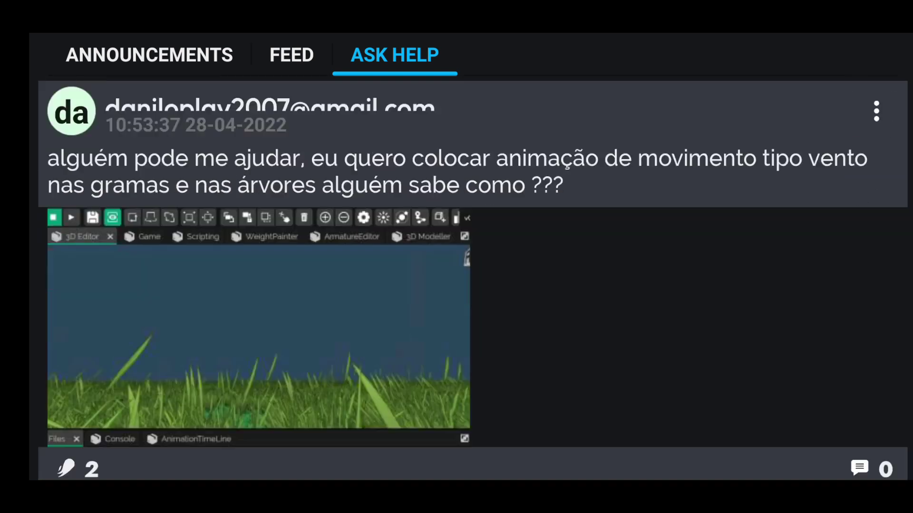
pyautogui.scroll(-5, 473, 324)
pyautogui.scroll(-3, 472, 324)
pyautogui.scroll(-5, 472, 324)
pyautogui.scroll(-5, 472, 323)
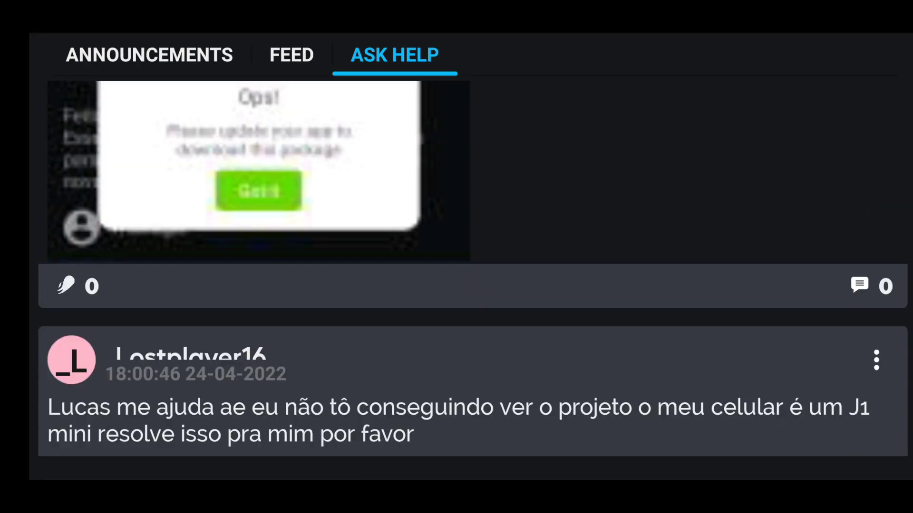
pyautogui.scroll(-5, 473, 324)
pyautogui.scroll(-5, 473, 324)
pyautogui.scroll(-5, 472, 324)
pyautogui.scroll(-5, 473, 324)
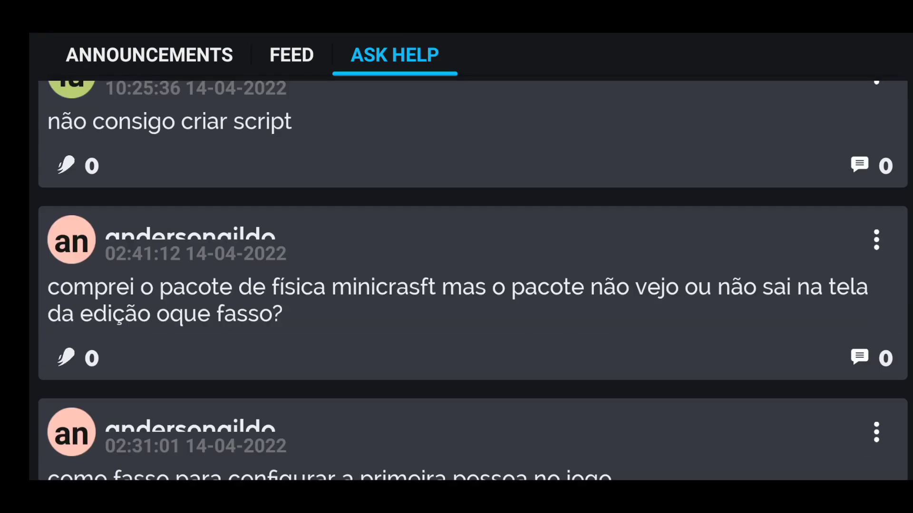
pyautogui.scroll(6, 472, 323)
pyautogui.scroll(2, 473, 324)
pyautogui.scroll(-1, 473, 324)
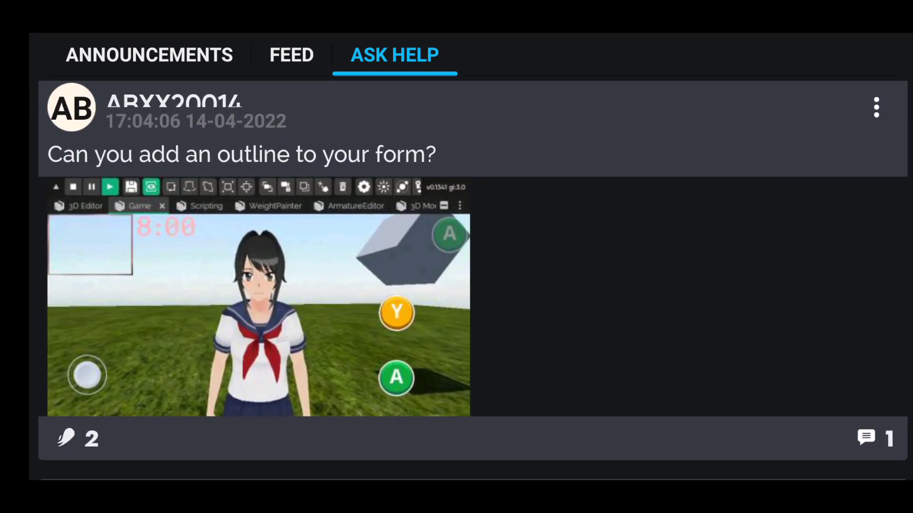
pyautogui.scroll(10, 473, 286)
pyautogui.scroll(10, 472, 285)
pyautogui.click(586, 55)
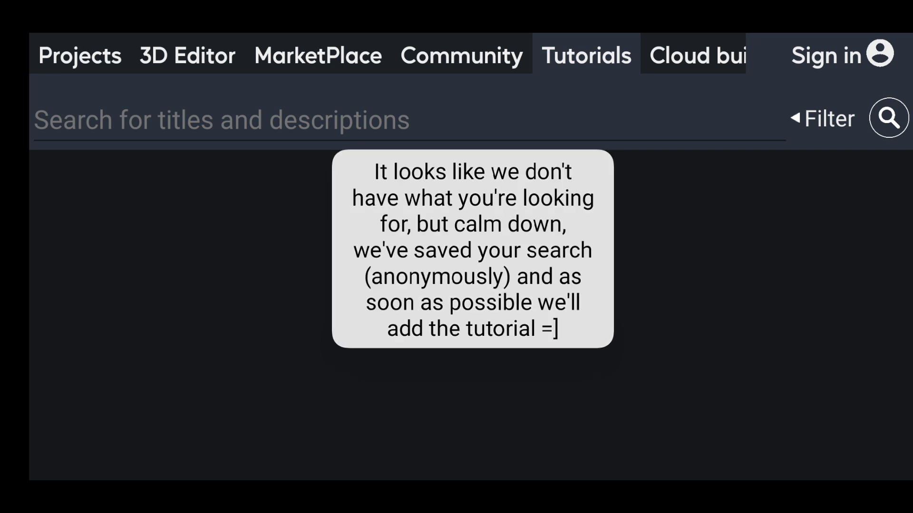
# - Browse the Earn coins page's PLUS subscriptions, ruble-priced coin packs and Earn 5 coins rewards
pyautogui.click(683, 55)
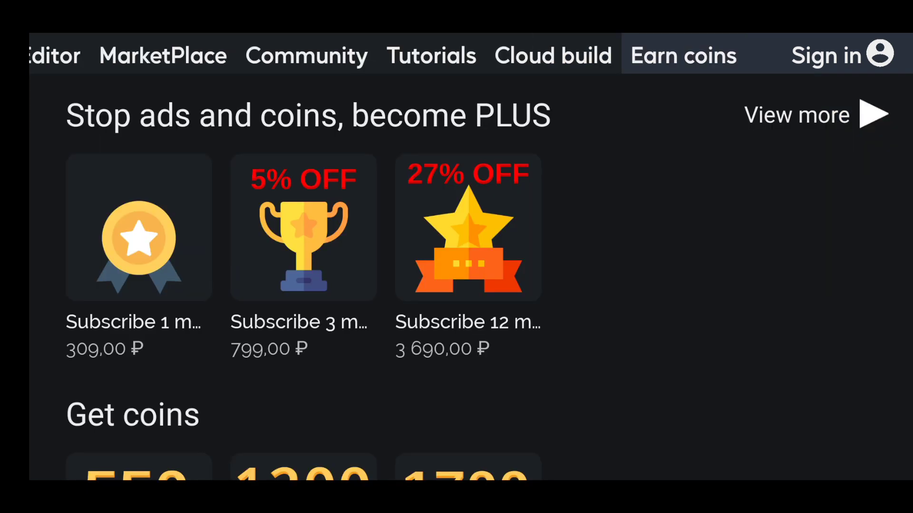
pyautogui.scroll(-5, 457, 275)
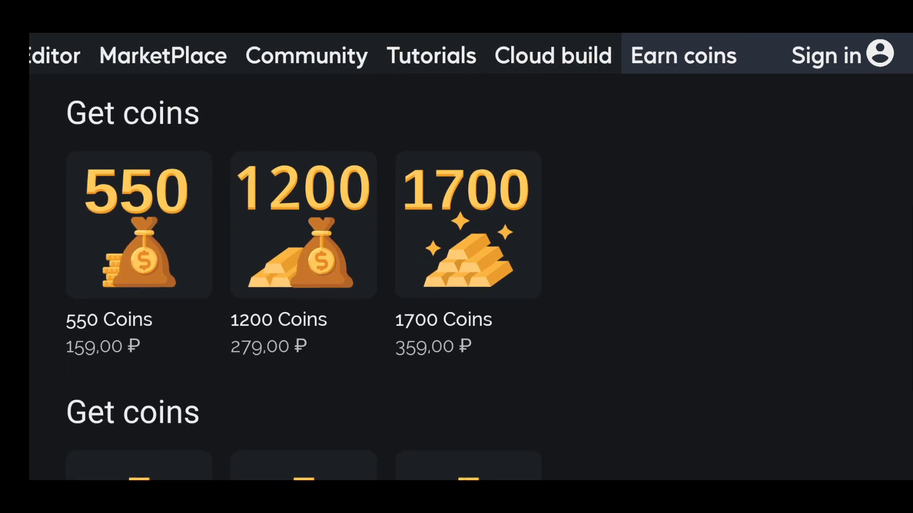
pyautogui.scroll(5, 456, 275)
pyautogui.scroll(-7, 457, 275)
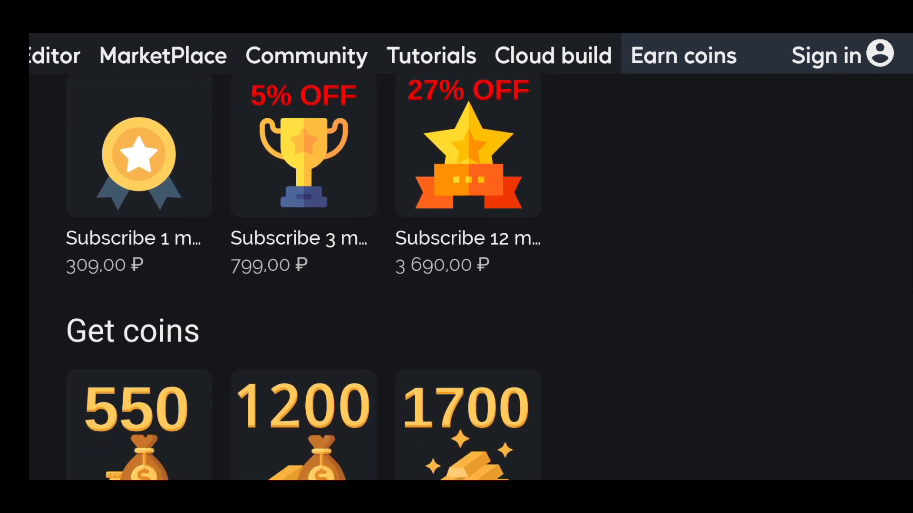
pyautogui.scroll(-3, 456, 276)
pyautogui.scroll(8, 456, 275)
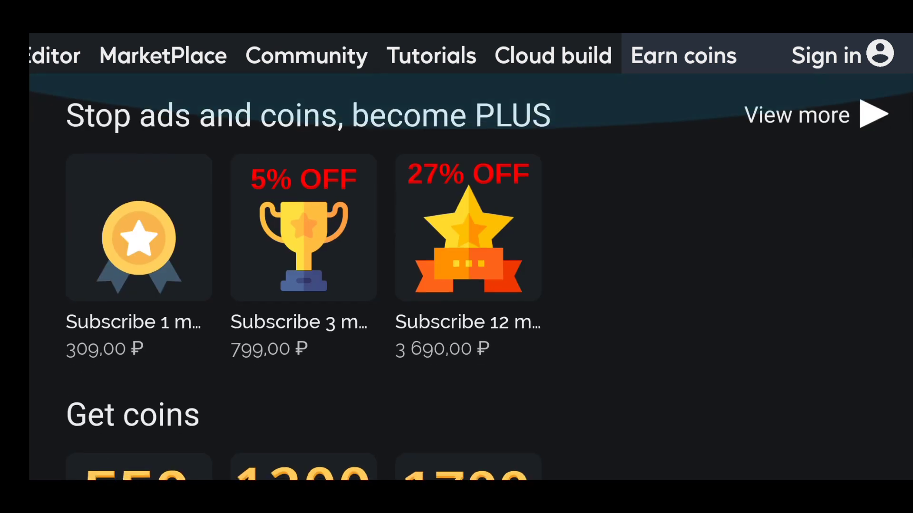
pyautogui.scroll(-6, 456, 276)
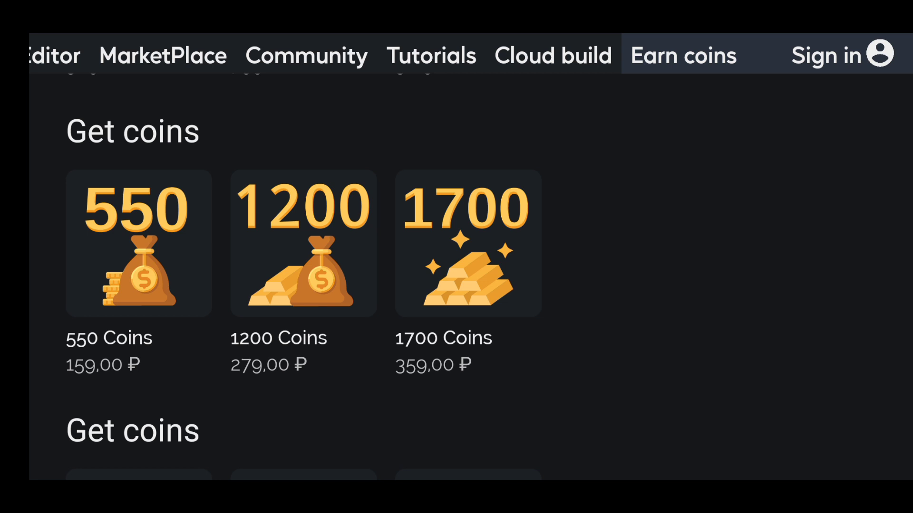
pyautogui.scroll(-4, 456, 275)
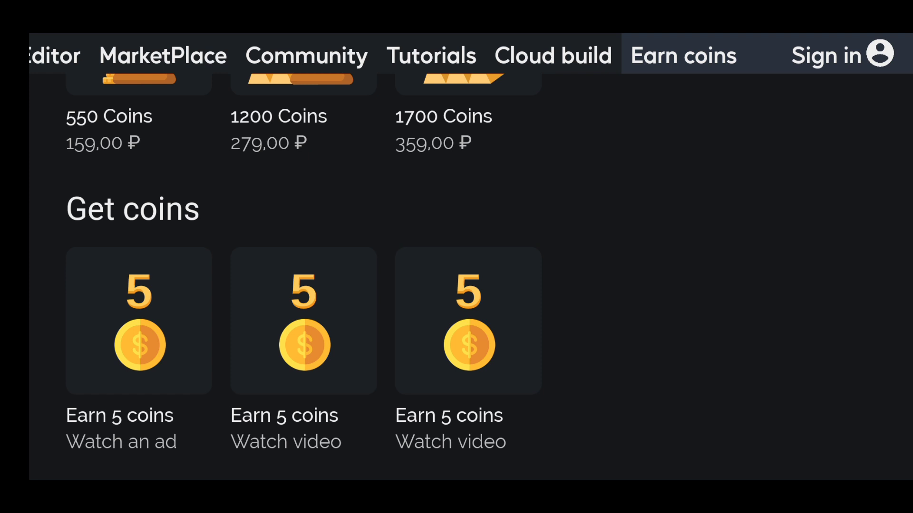
# - Return to the MarketPlace and swipe the New packages row priced 0 to 70 coins
pyautogui.click(163, 56)
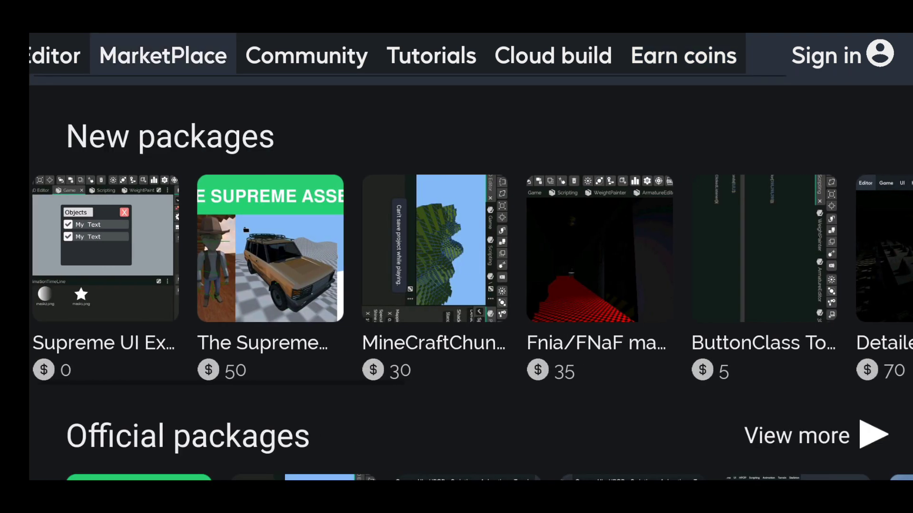
pyautogui.hscroll(1, 471, 278)
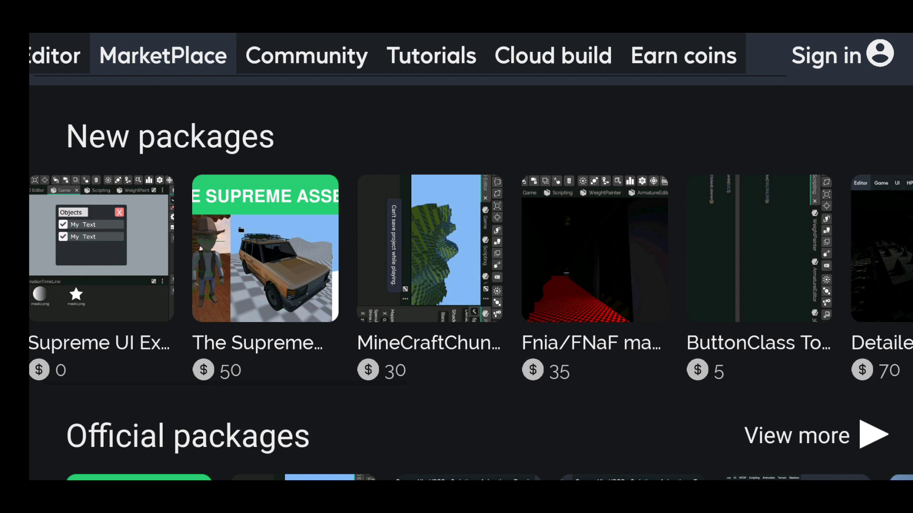
pyautogui.hscroll(-1, 470, 248)
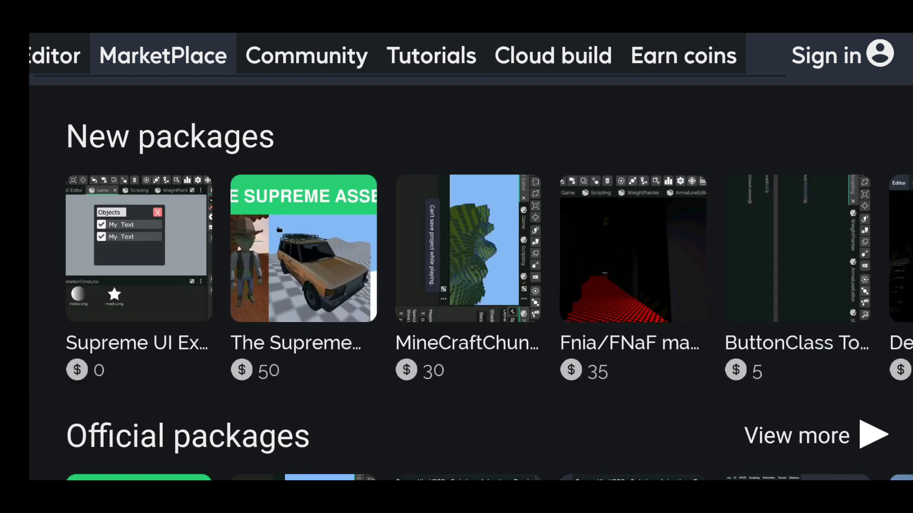